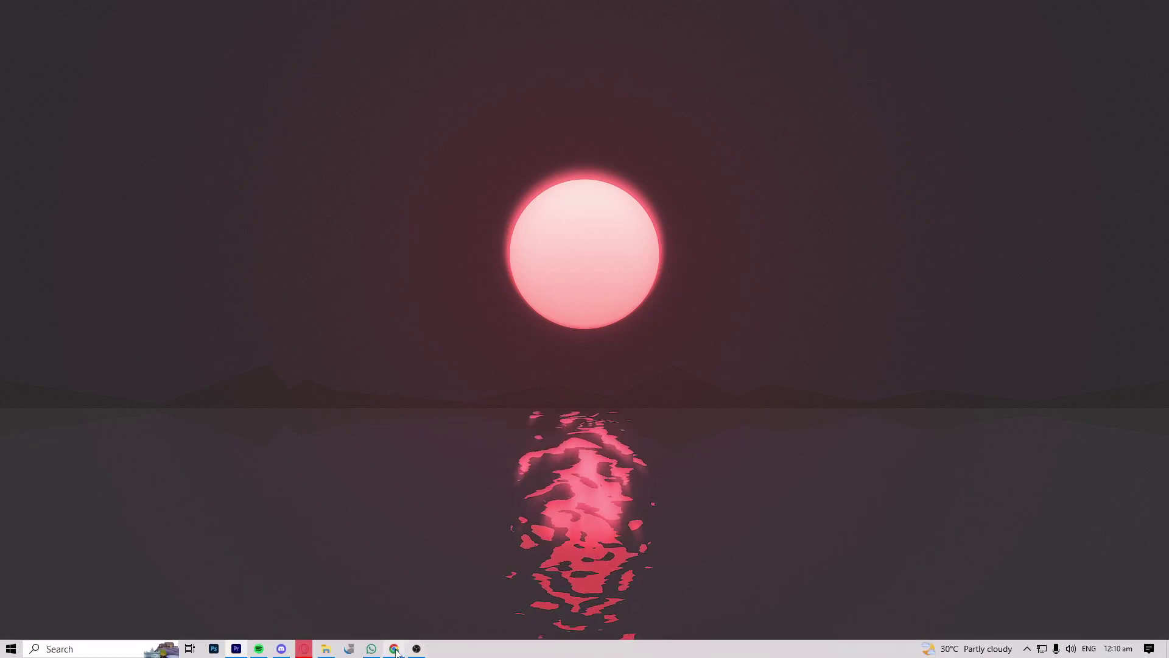
Step: Bring up the Shopify admin Home page in Chrome from the taskbar
click(396, 649)
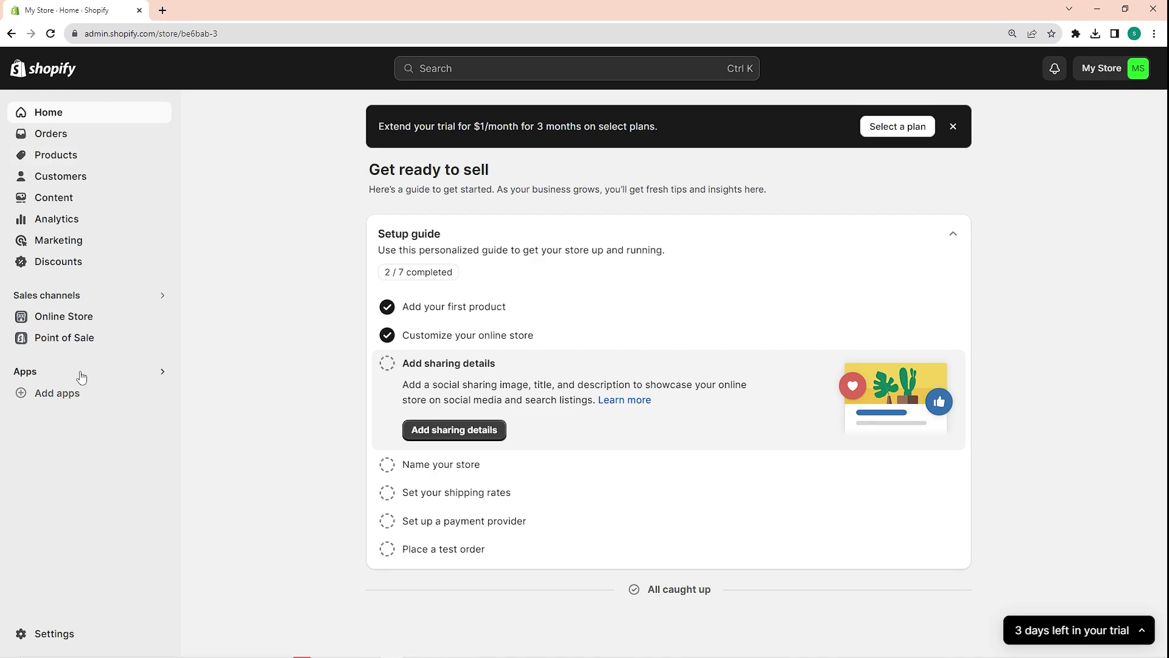
Step: Show the four products: Face Mask, gold earrings, Lip Therapy and Skin Serum
click(74, 159)
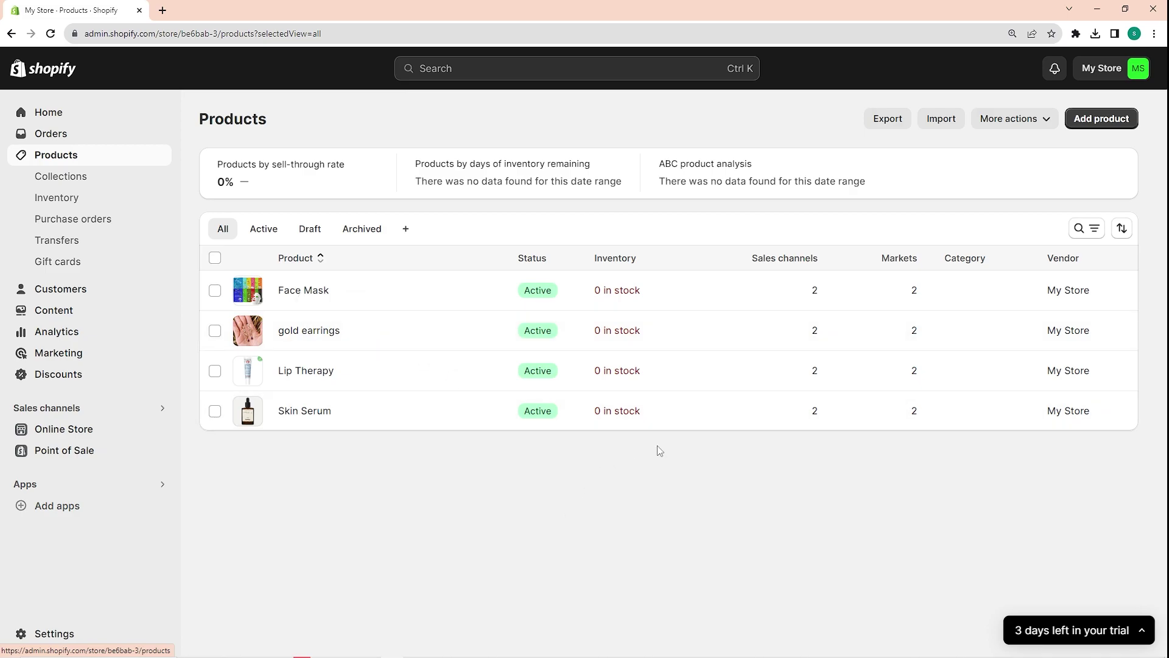
Step: Start a new product titled NEcklace and upload the necklace photo
click(1101, 118)
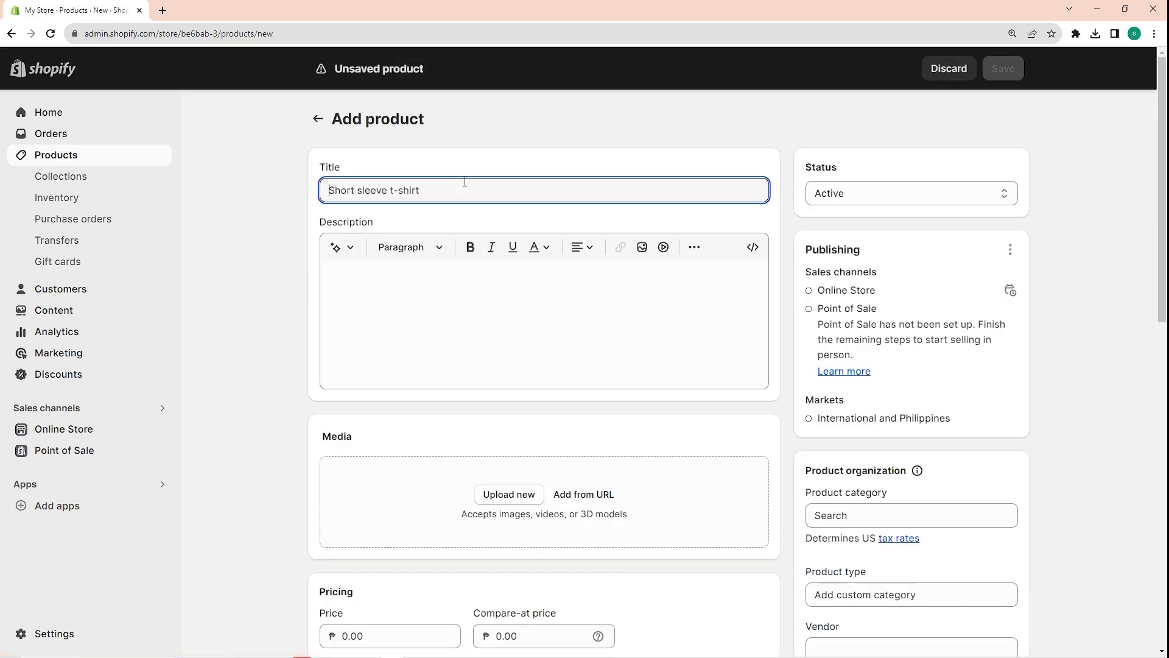
text(NEcklace)
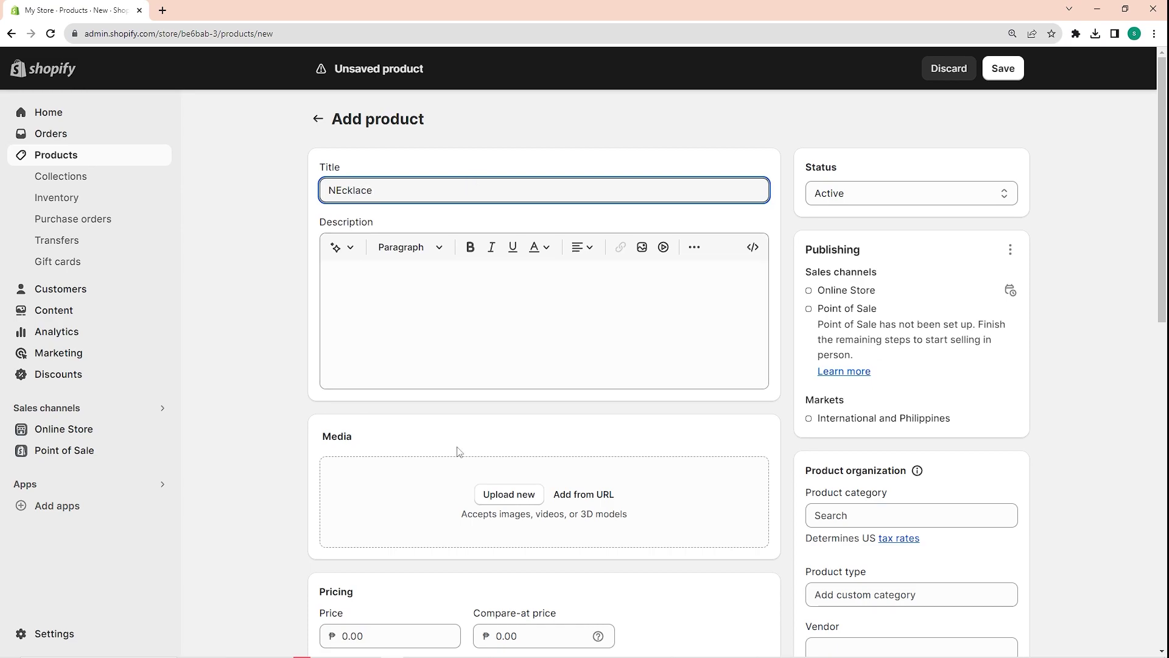
click(509, 494)
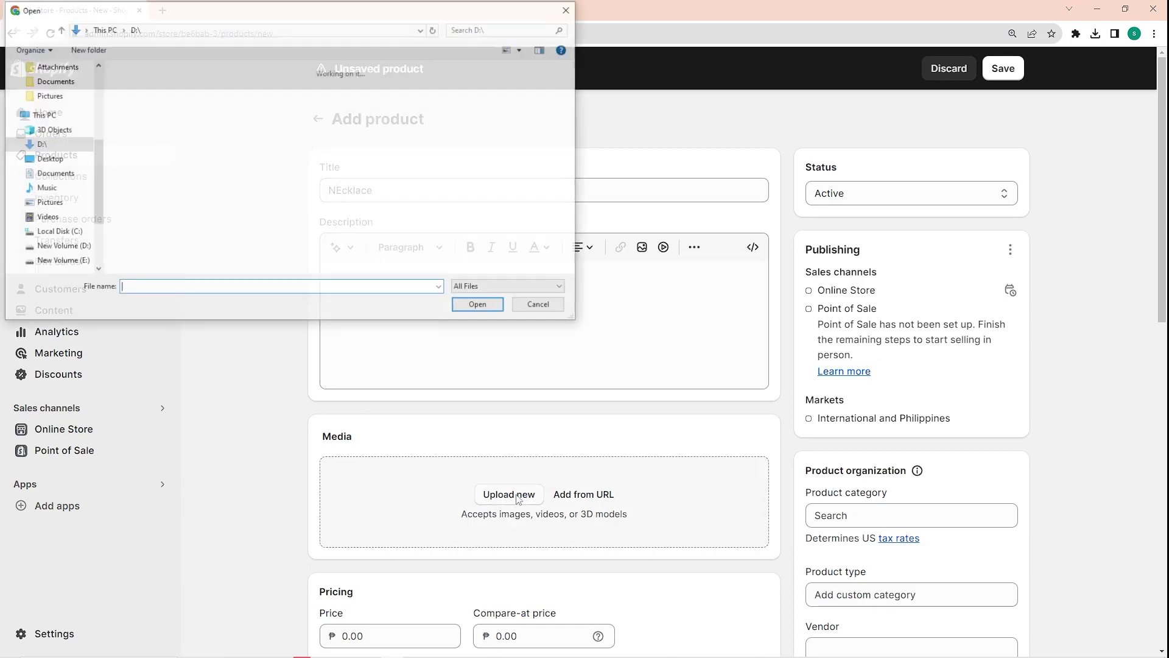
click(79, 247)
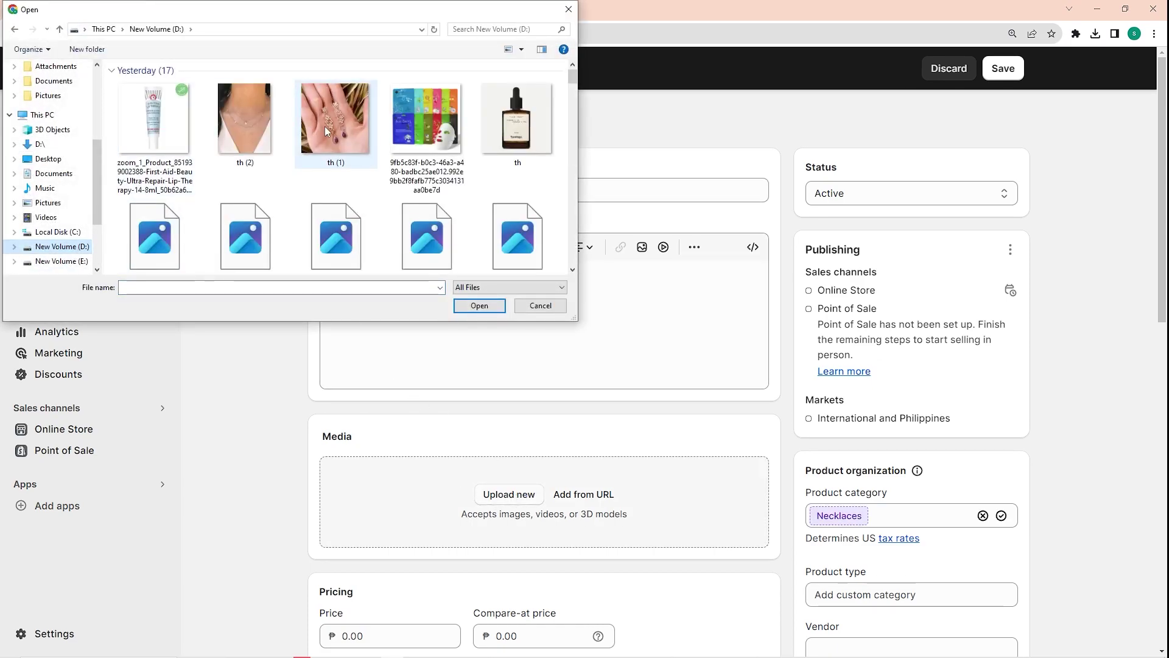
click(245, 121)
click(478, 305)
Step: Set the price to 600, save the product, and return to the product list
scroll(478, 426, down, 5)
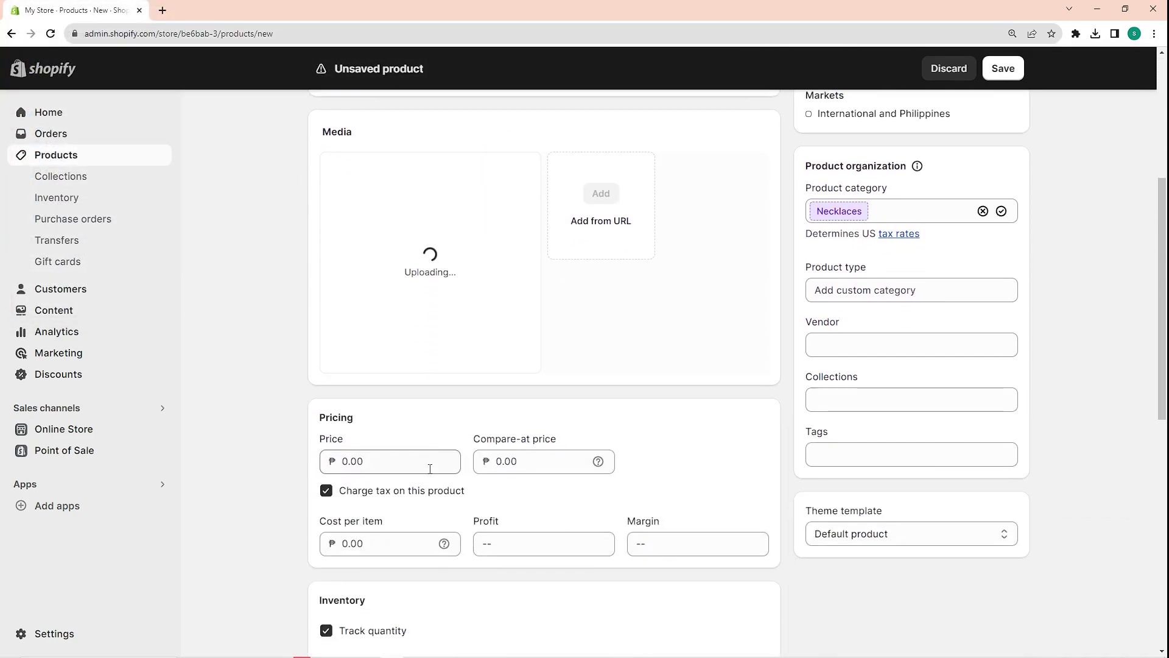
click(397, 461)
text(600)
scroll(534, 532, down, 1)
key(Return)
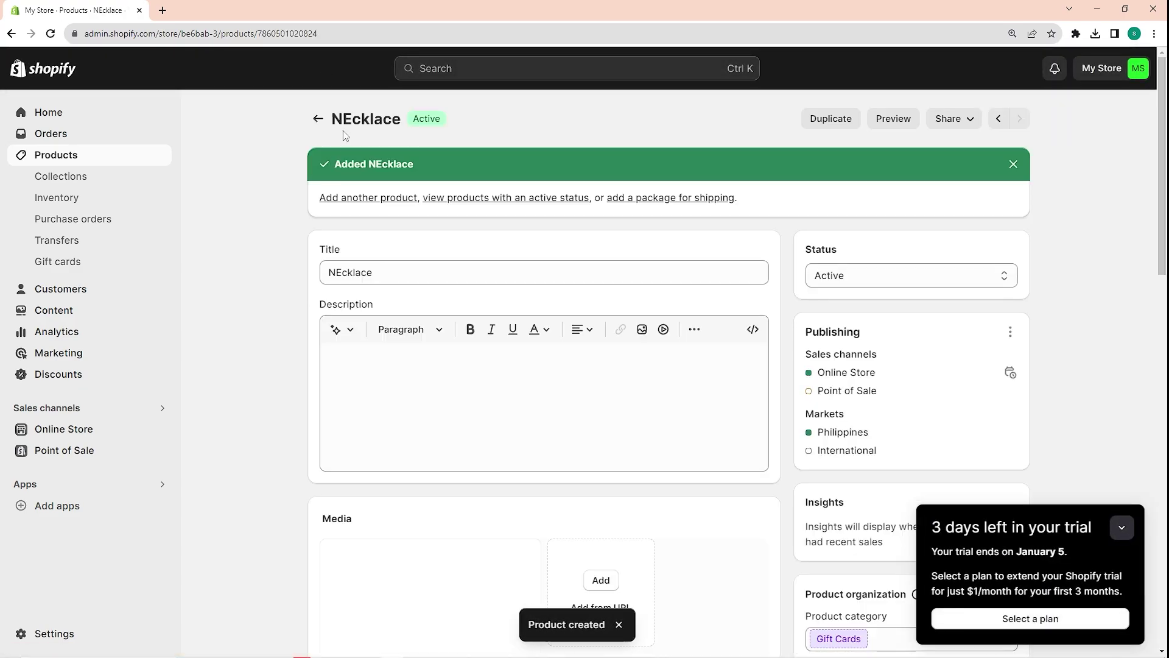
click(317, 118)
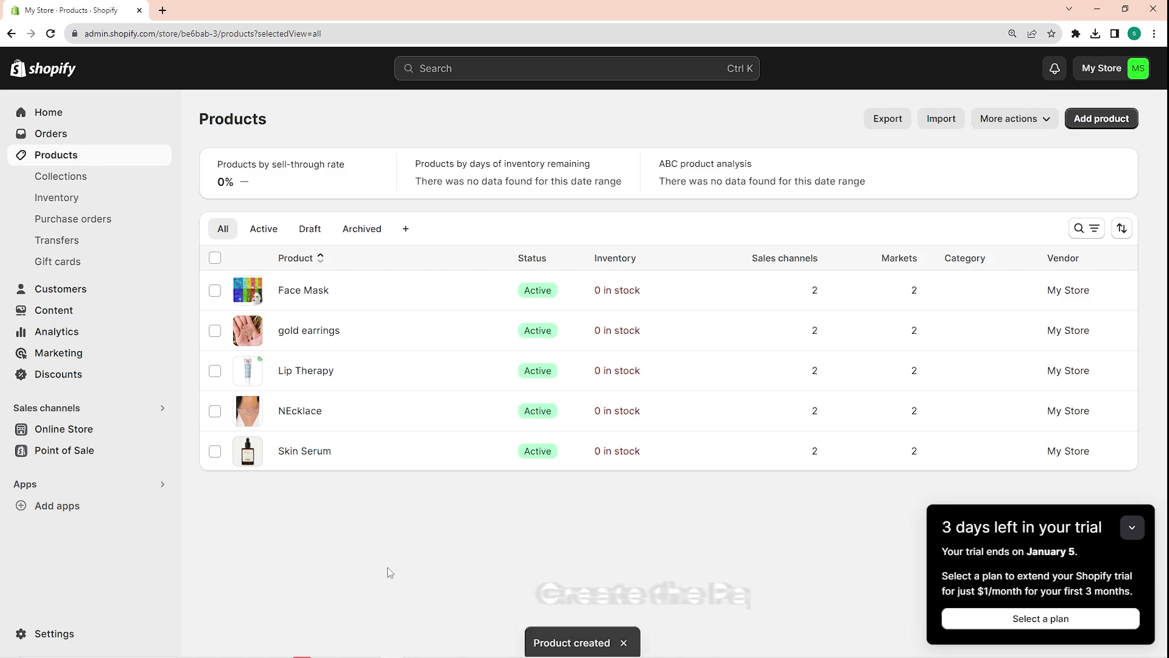
Step: Dismiss the trial popup and open a blank Add page form from Online Store > Pages
click(1134, 525)
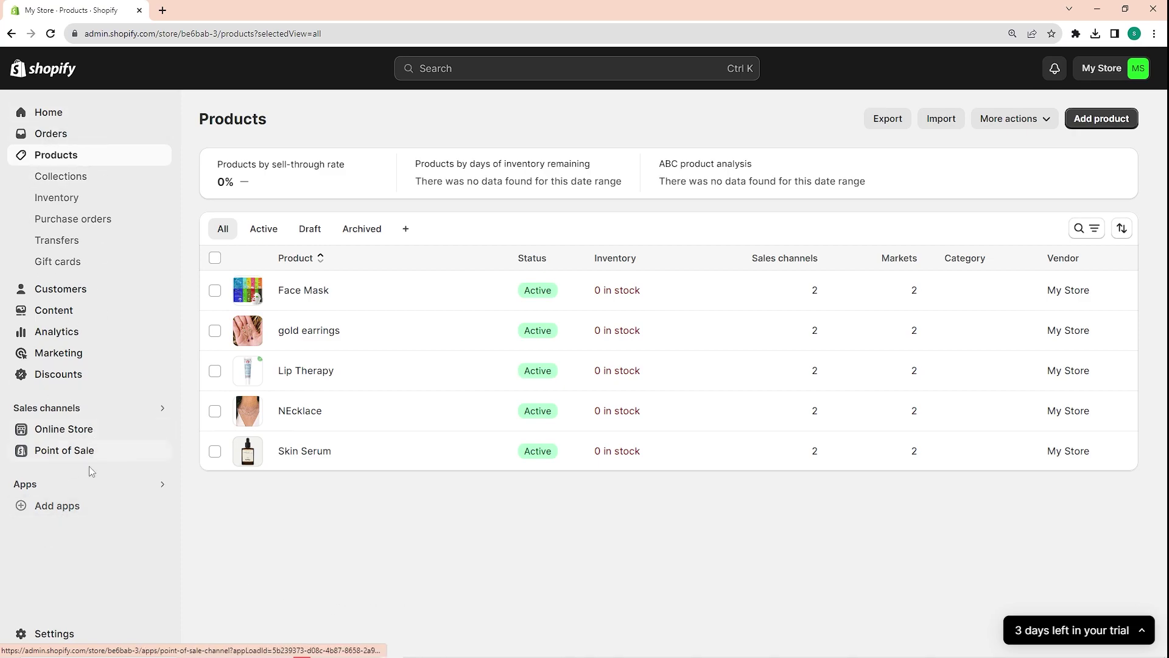
click(51, 435)
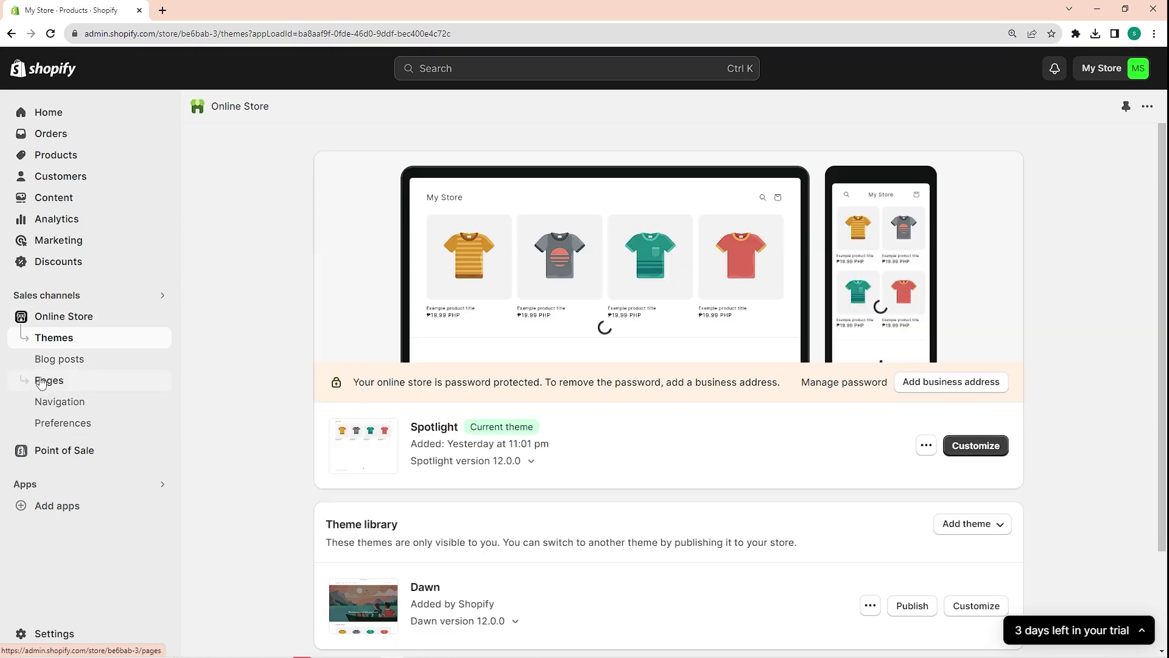
click(52, 386)
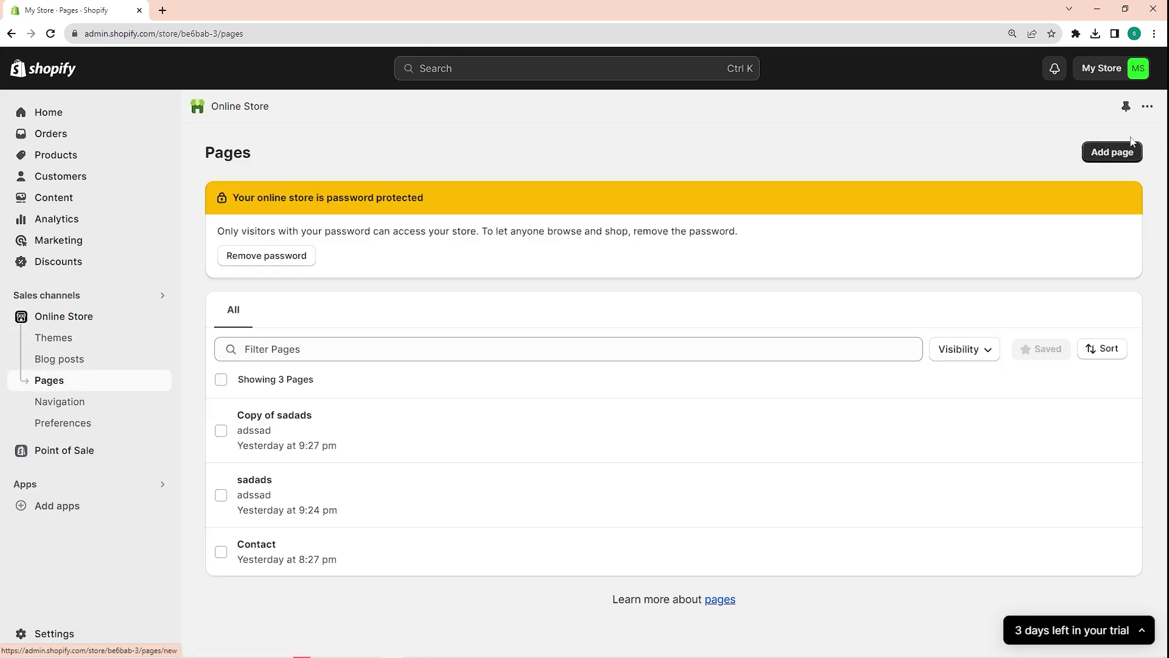
click(1114, 153)
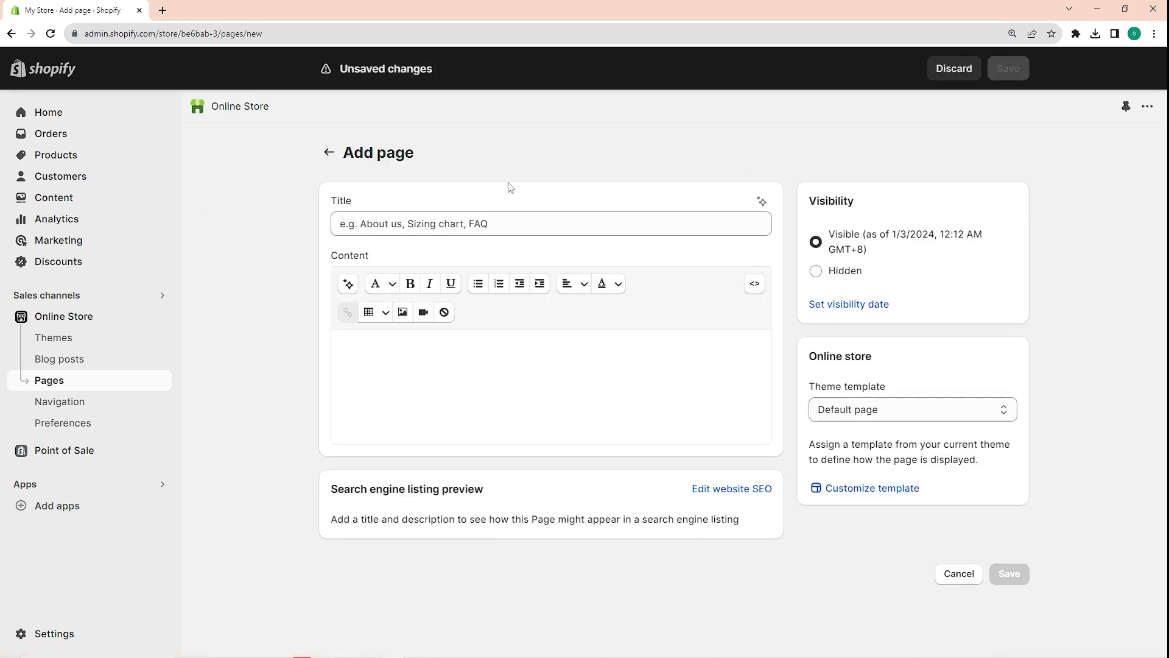
Step: Title the page Skincare with content 'These are skincare products from sample web. Skin Serum. Lip Therapy.'
click(508, 220)
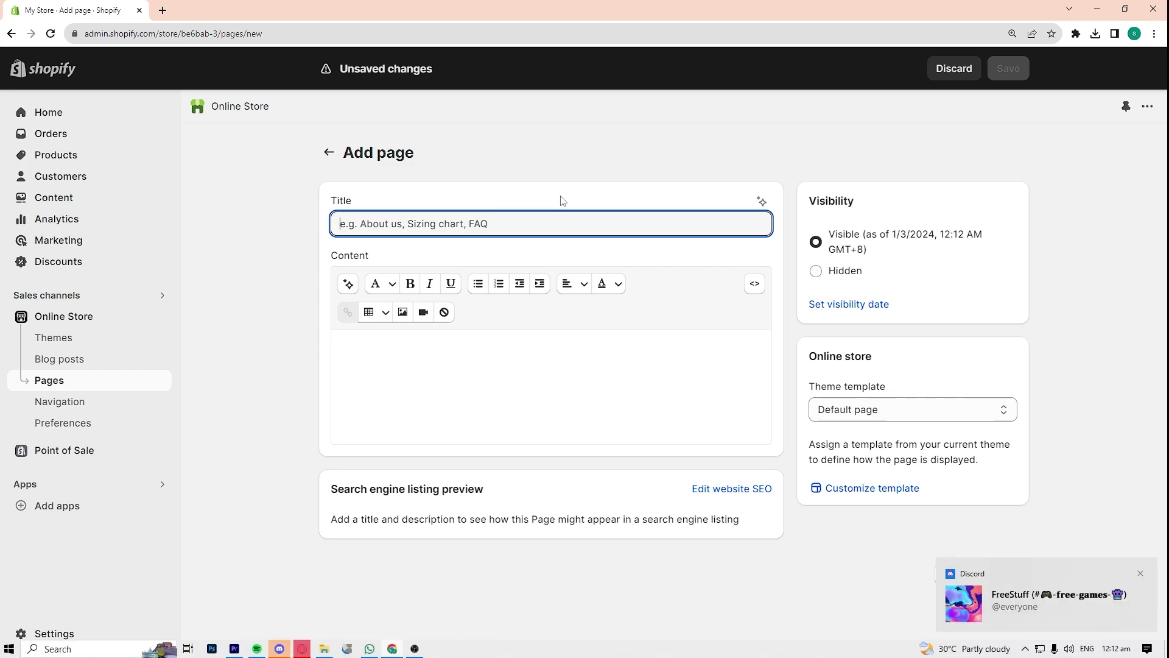
text(Skincare)
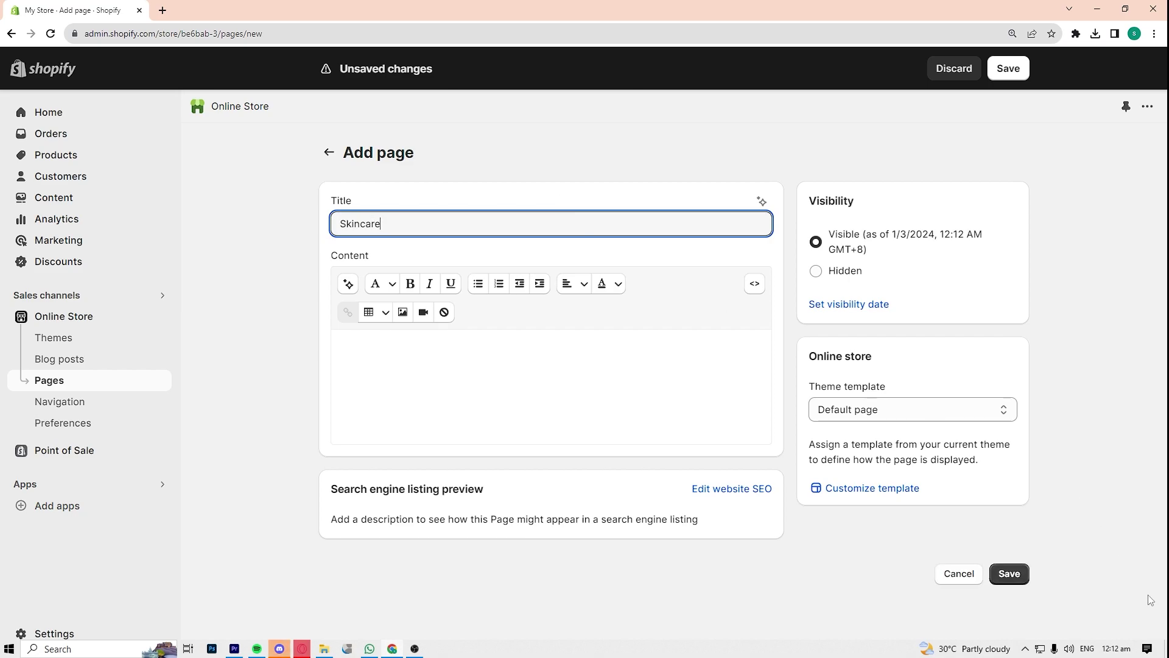
click(658, 566)
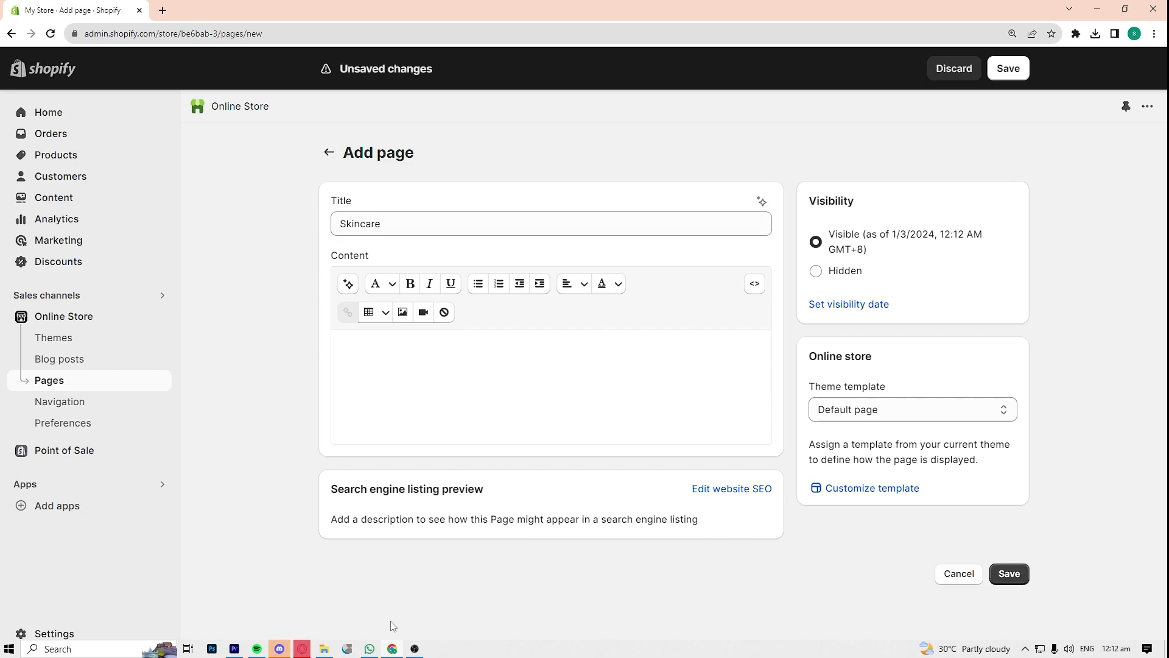
click(485, 381)
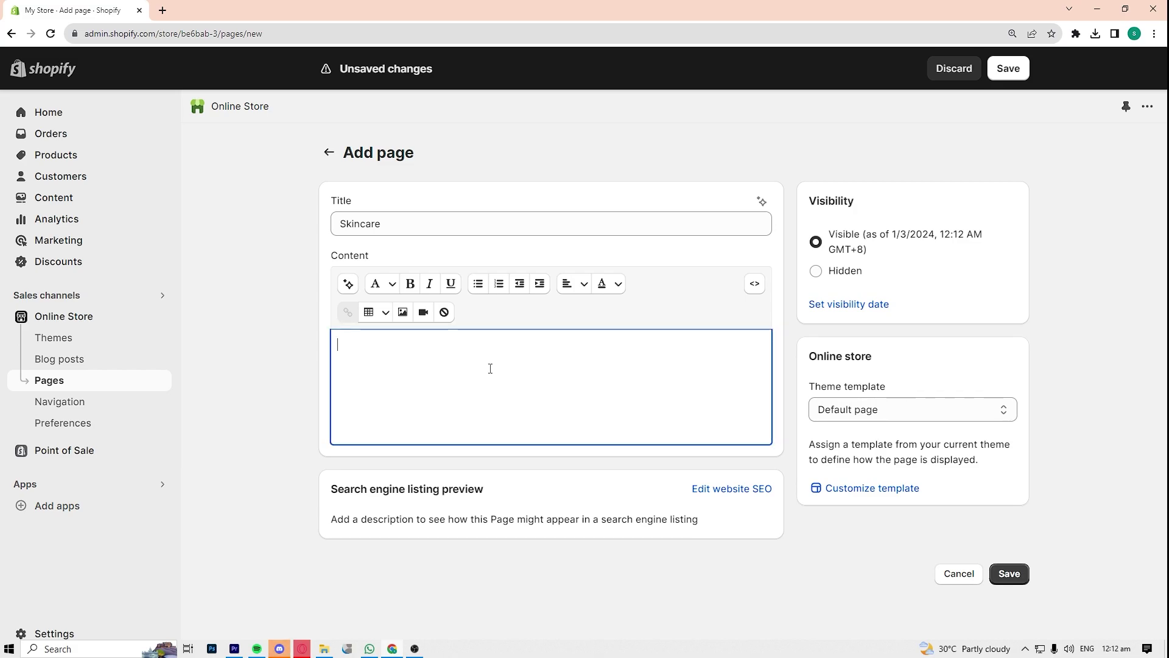
text(These are sk)
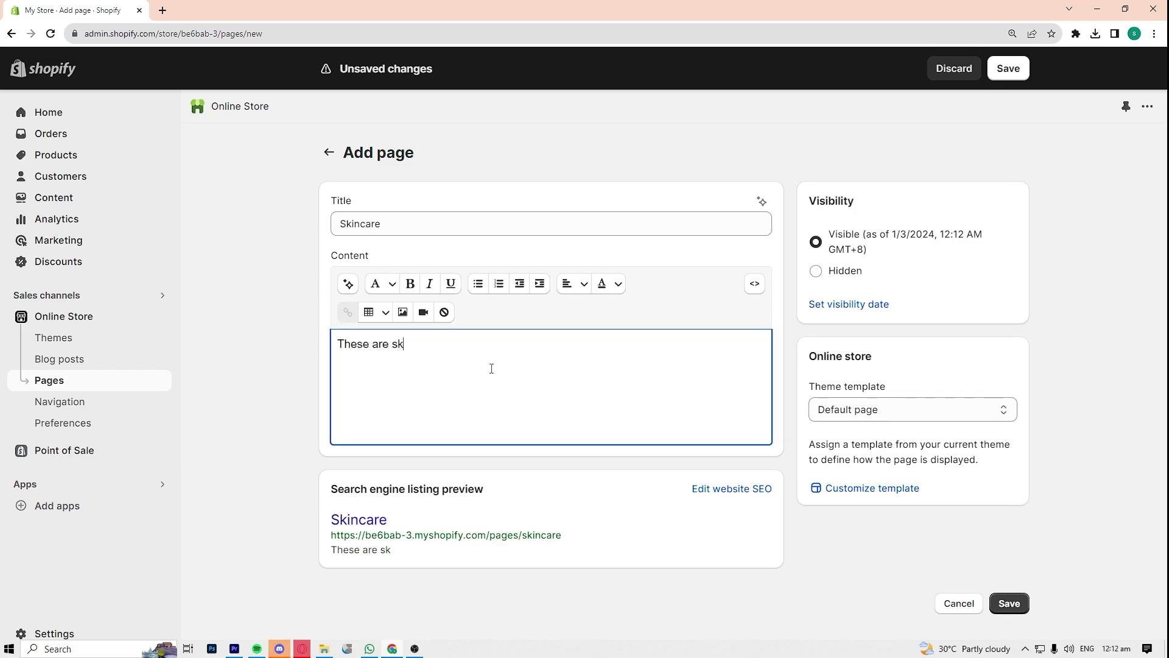
text(incare products)
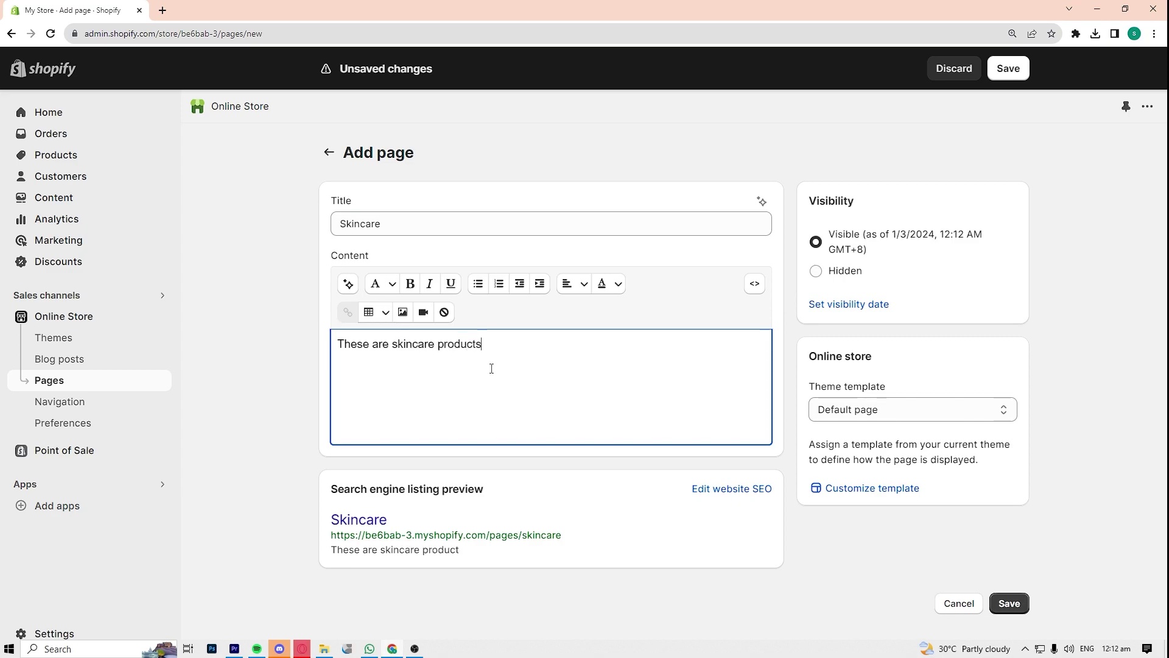
text( from web samp)
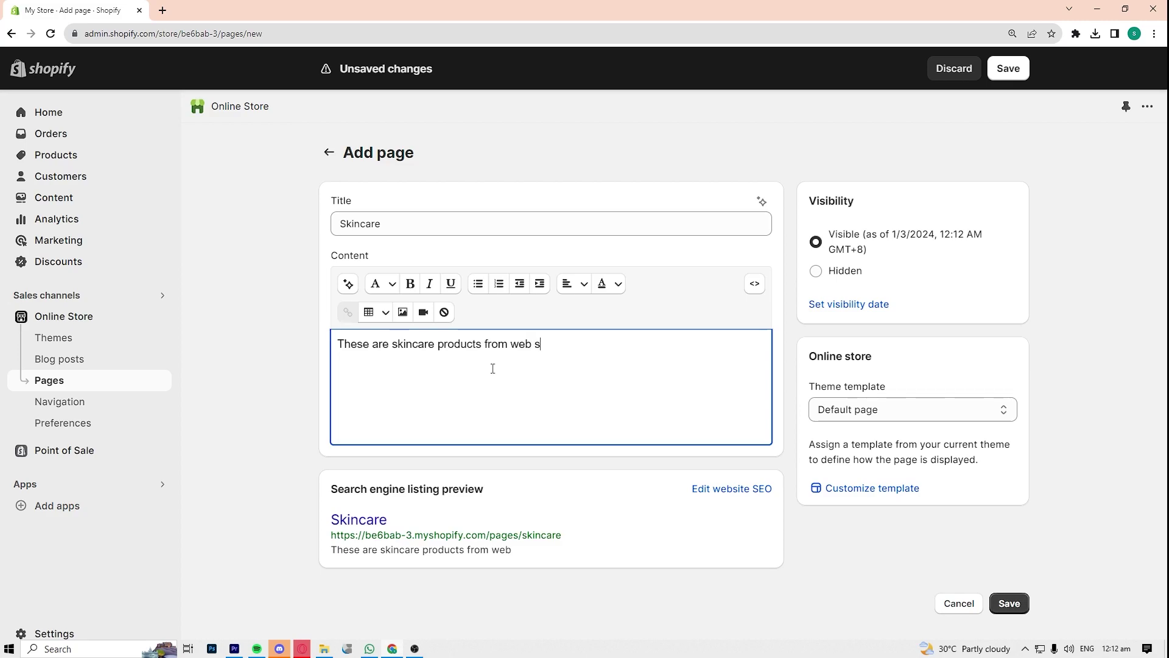
key(BackSpace)
key(BackSpace)
key(BackSpace)
key(BackSpace)
key(BackSpace)
key(BackSpace)
key(BackSpace)
key(BackSpace)
text(sample web.)
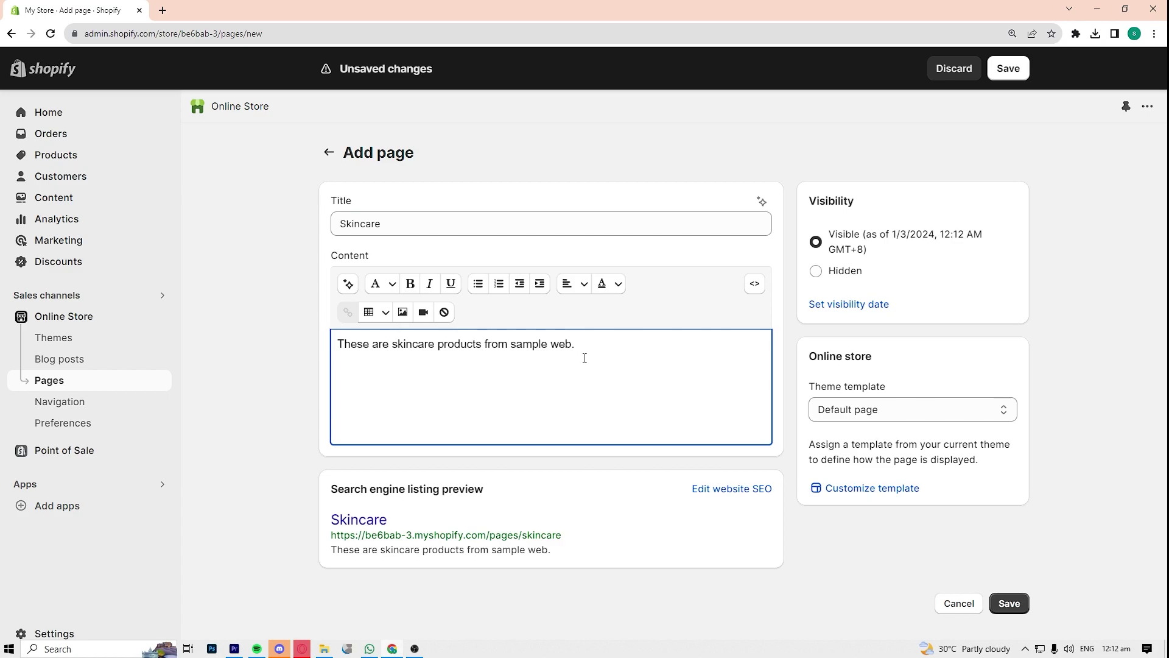
text( Skin Serum. Lip)
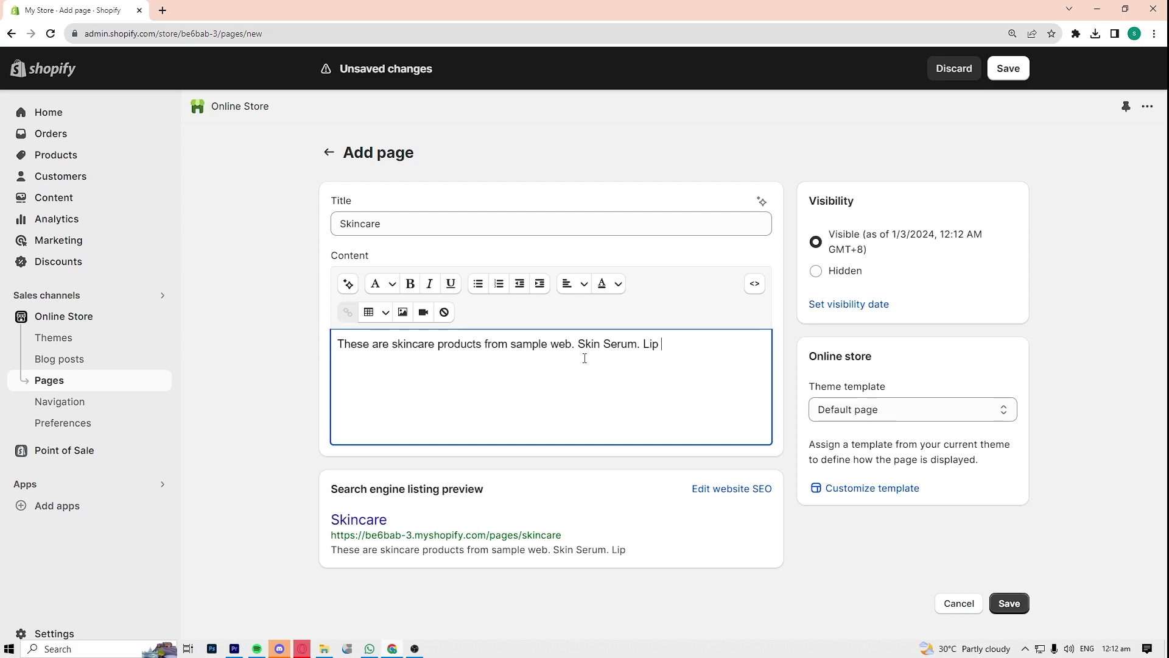
text( Therapy.)
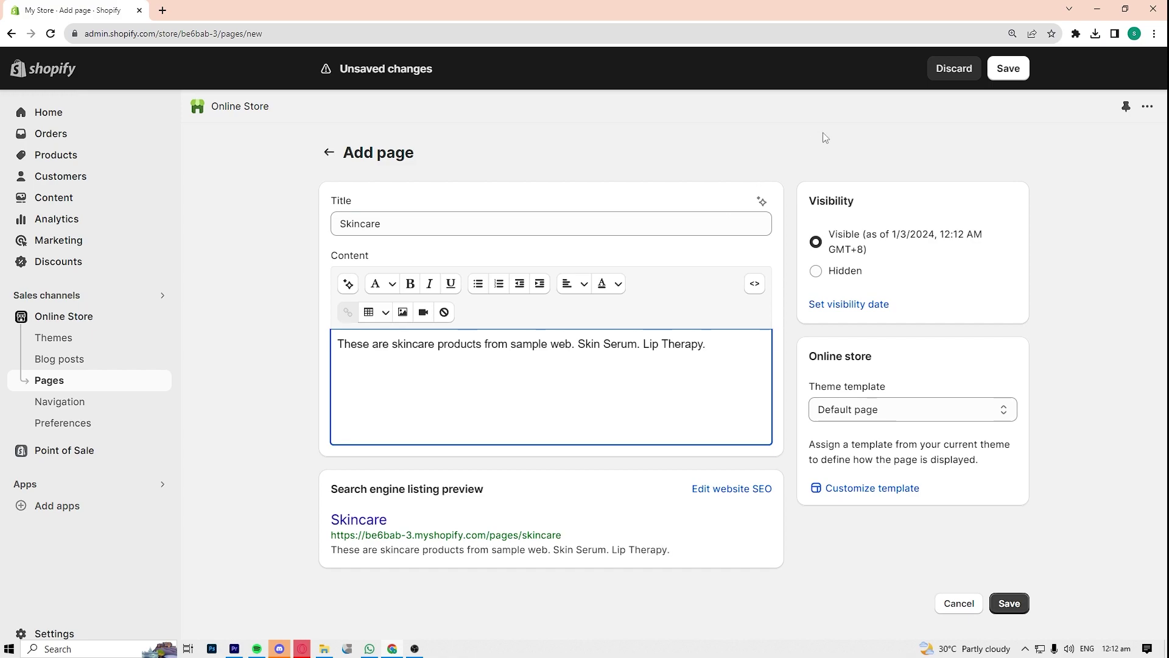
Step: Set the search listing page title to 'Skincare Products'
click(737, 490)
scroll(532, 490, down, 2)
click(455, 486)
text(Skincare)
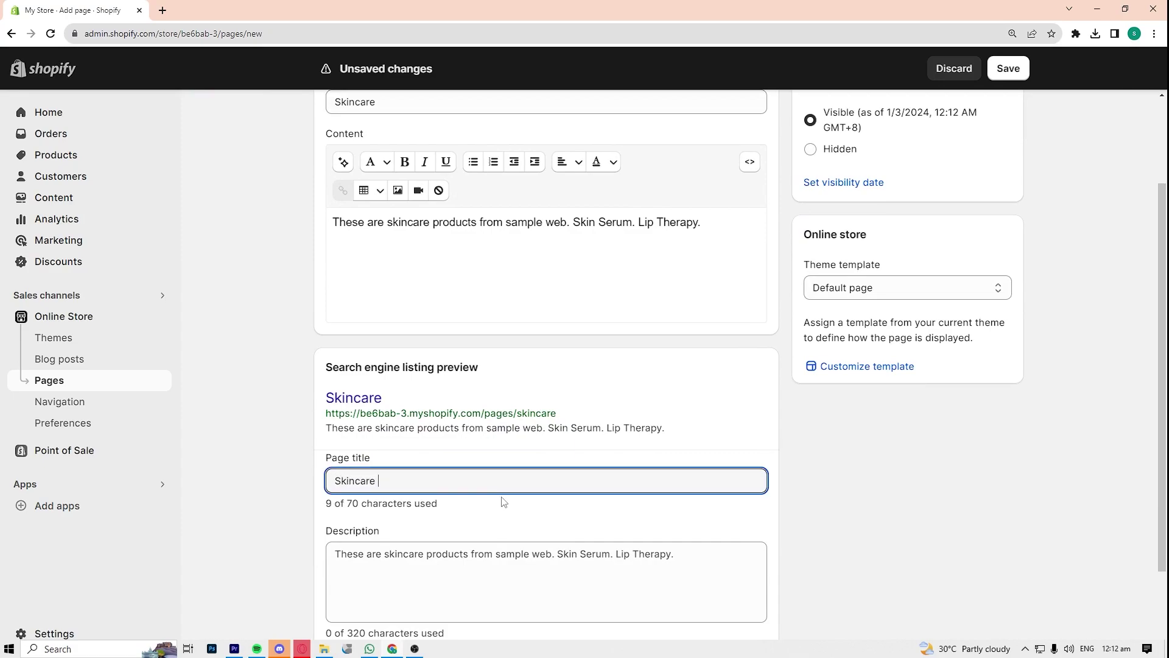
text( Products)
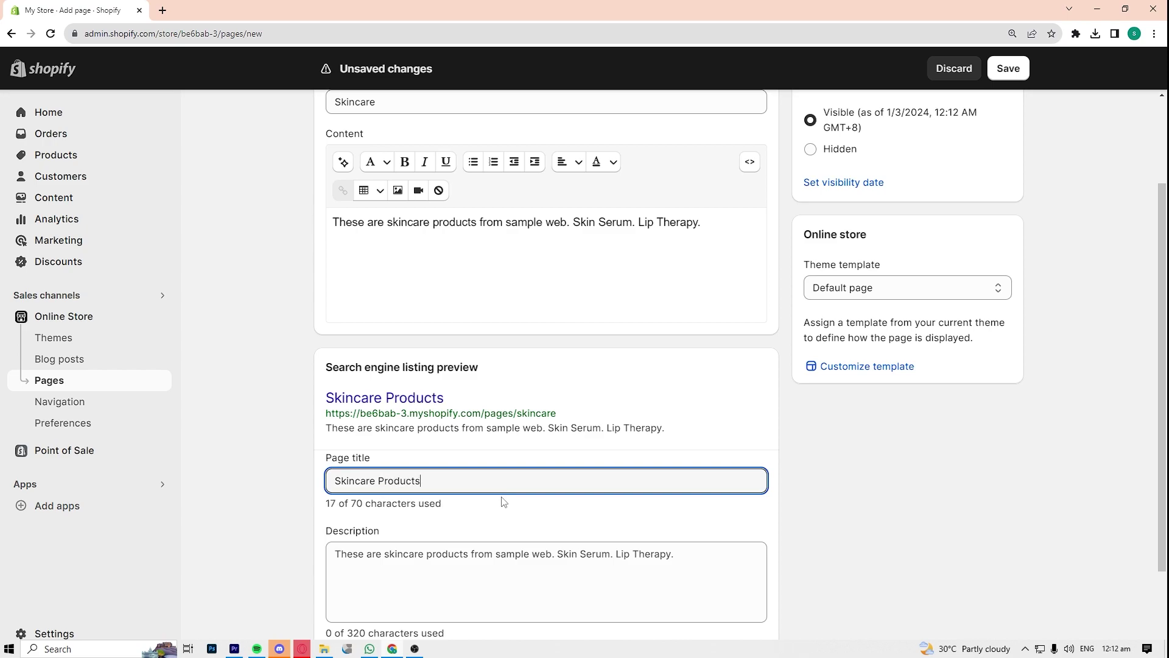
Step: Copy the content paragraph into the search listing description
triple_click(570, 221)
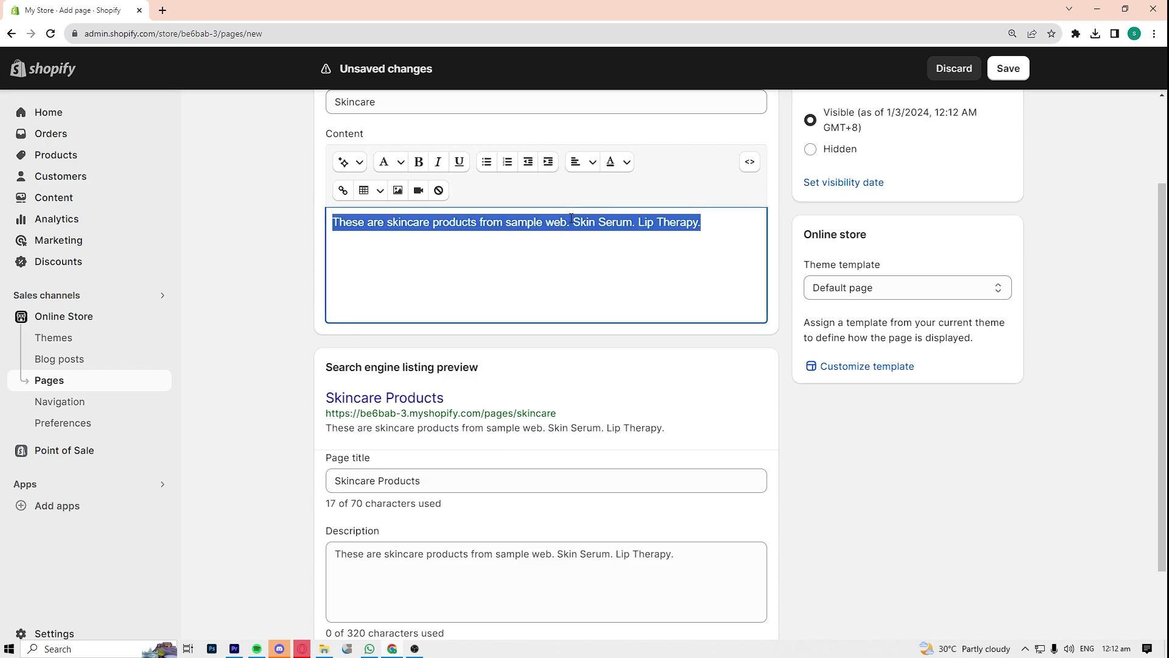
key(ctrl+c)
scroll(512, 487, down, 3)
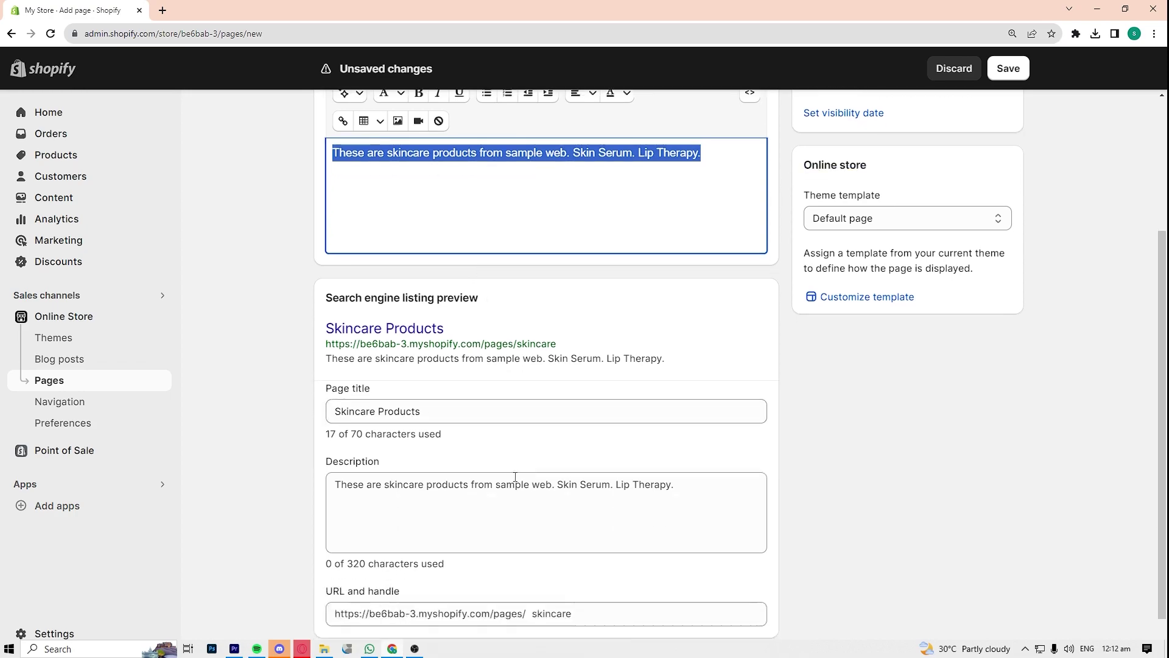
click(514, 465)
key(ctrl+v)
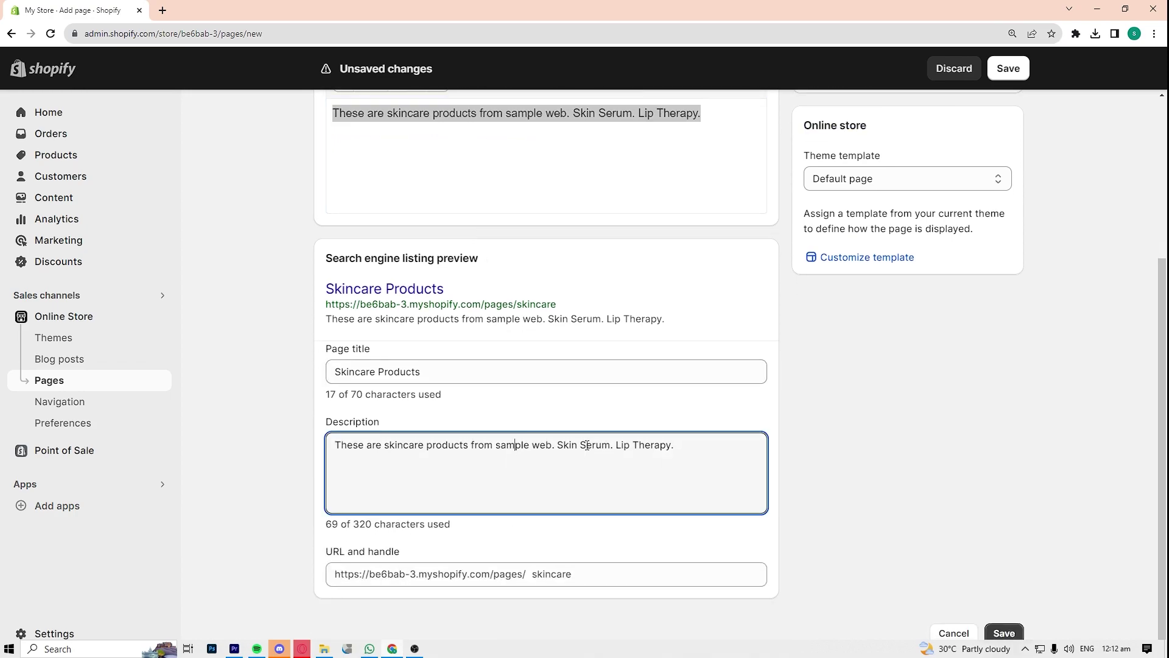
triple_click(588, 444)
click(685, 461)
click(753, 107)
click(754, 116)
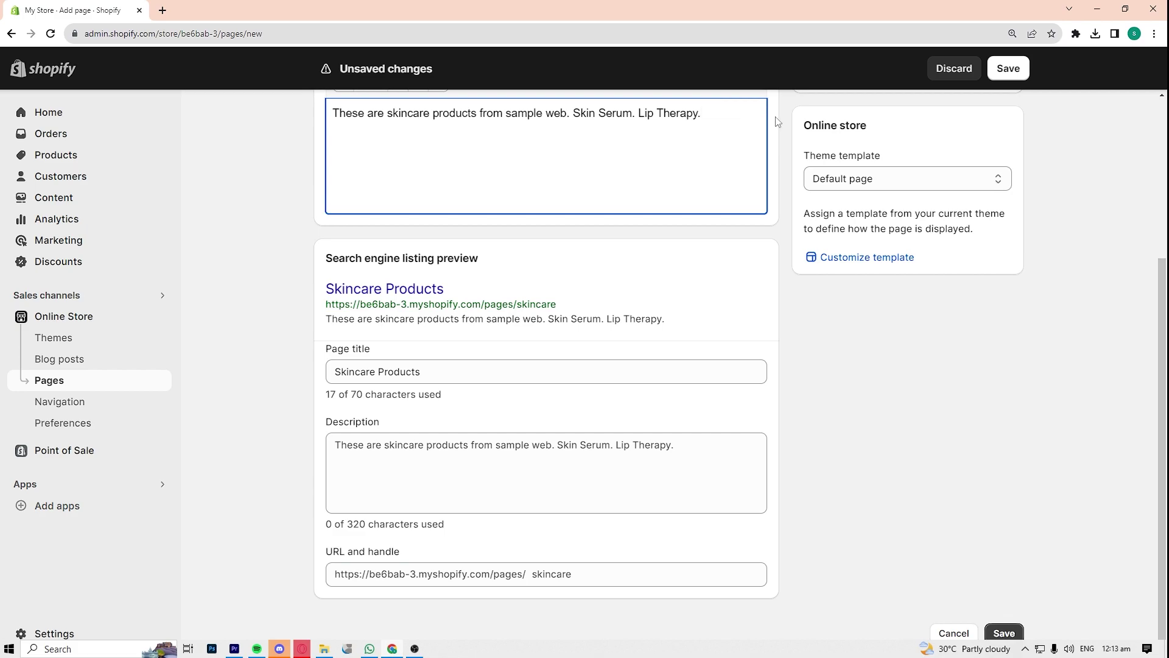
scroll(690, 165, up, 1)
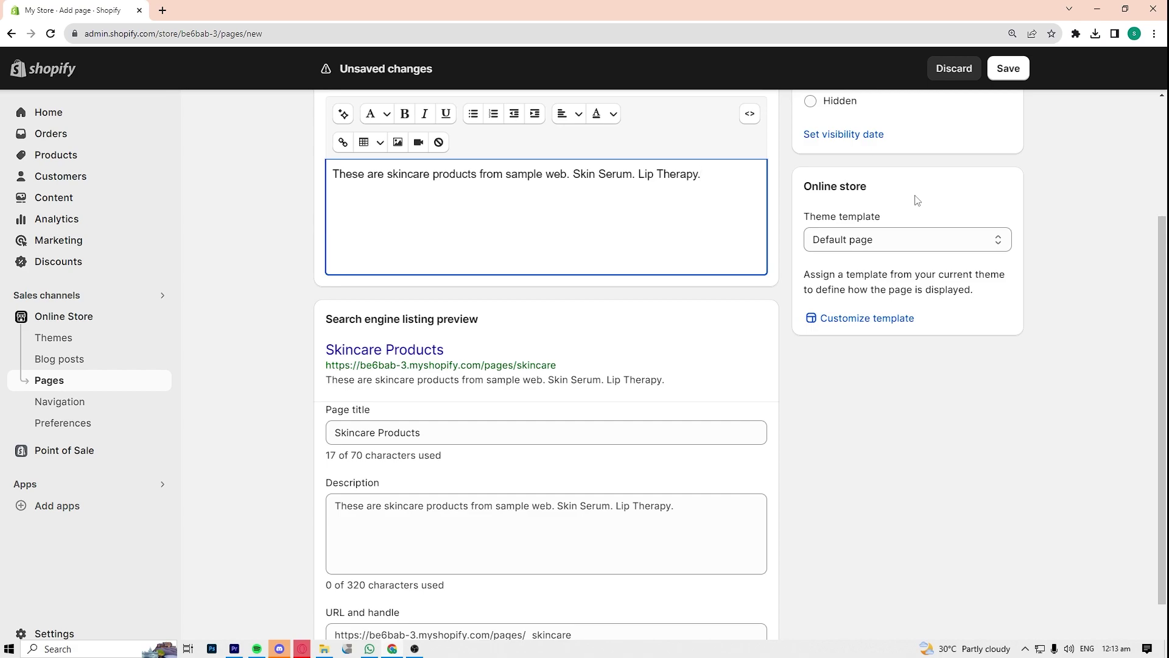
Step: Change 'products' to 'product list' in the search listing description
scroll(616, 418, down, 1)
click(656, 447)
triple_click(694, 451)
click(693, 450)
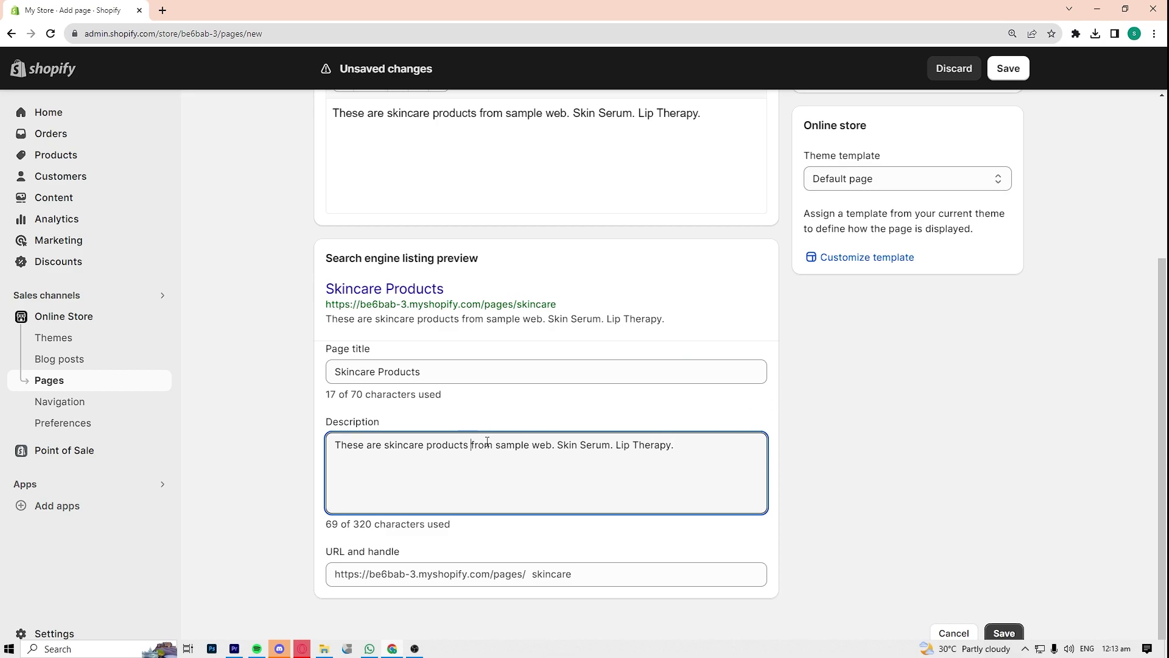
key(BackSpace)
key(BackSpace)
text(list)
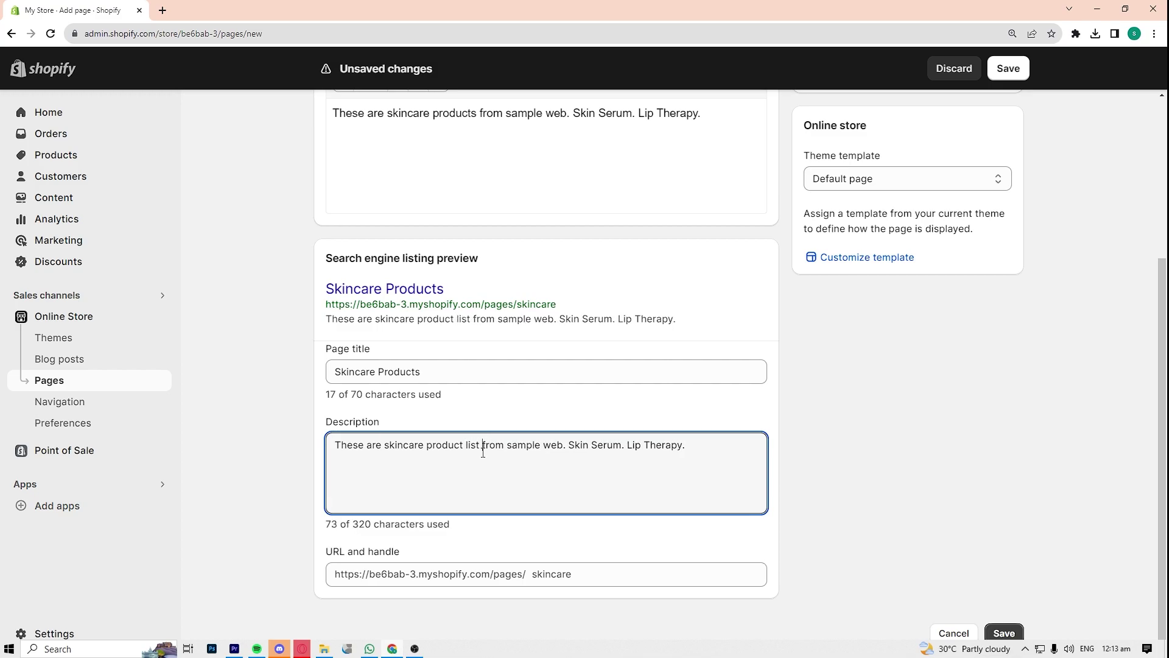
click(590, 445)
scroll(872, 444, up, 4)
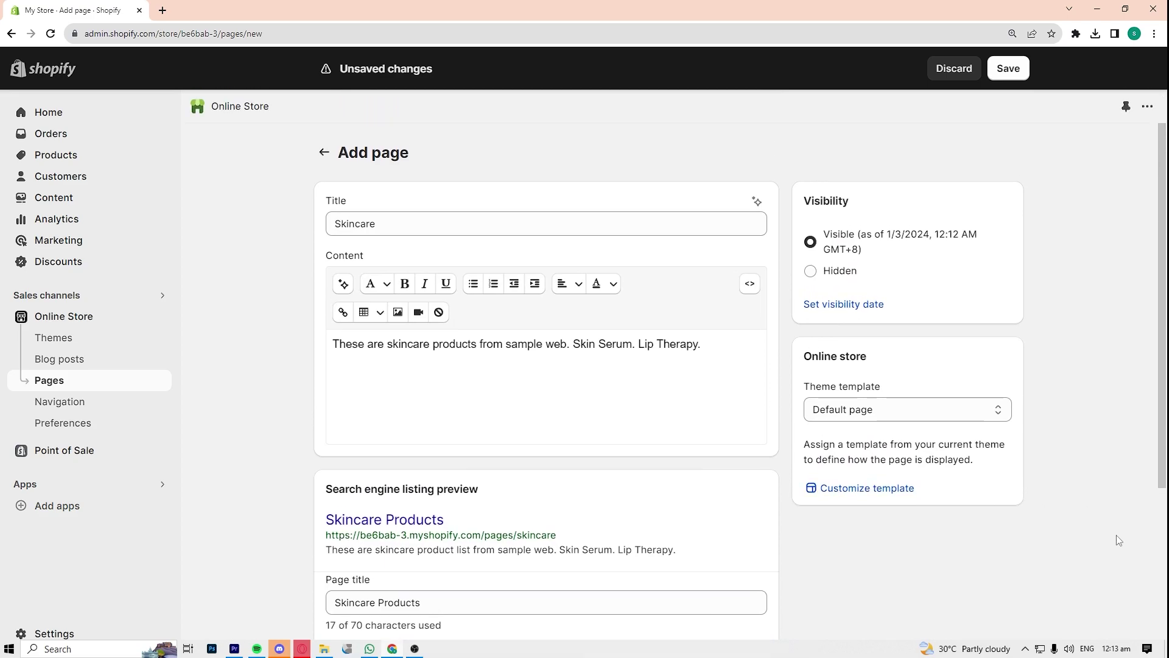
Step: Save the Skincare page and hide the chat window
click(1021, 72)
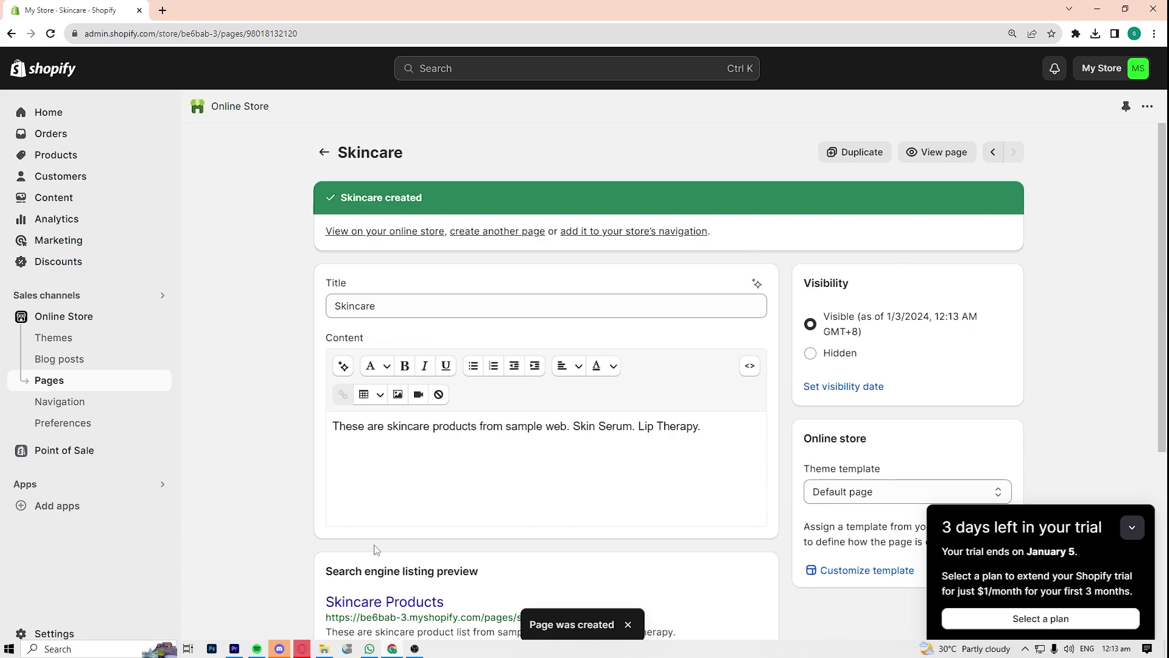
click(279, 649)
click(279, 648)
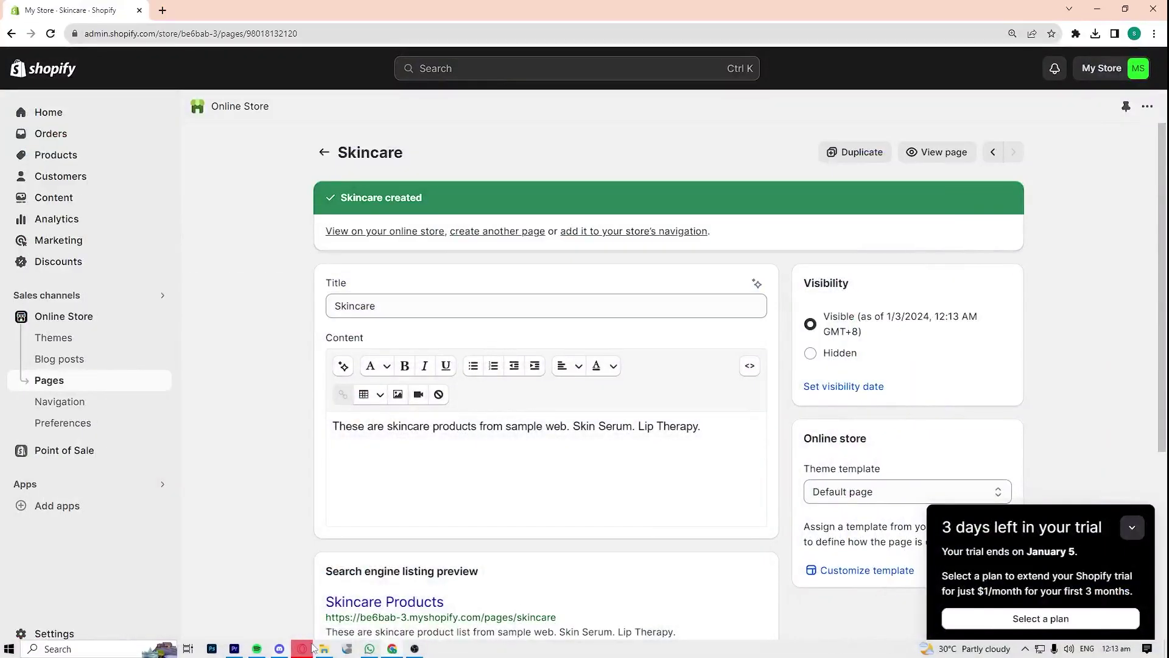
scroll(1141, 250, down, 2)
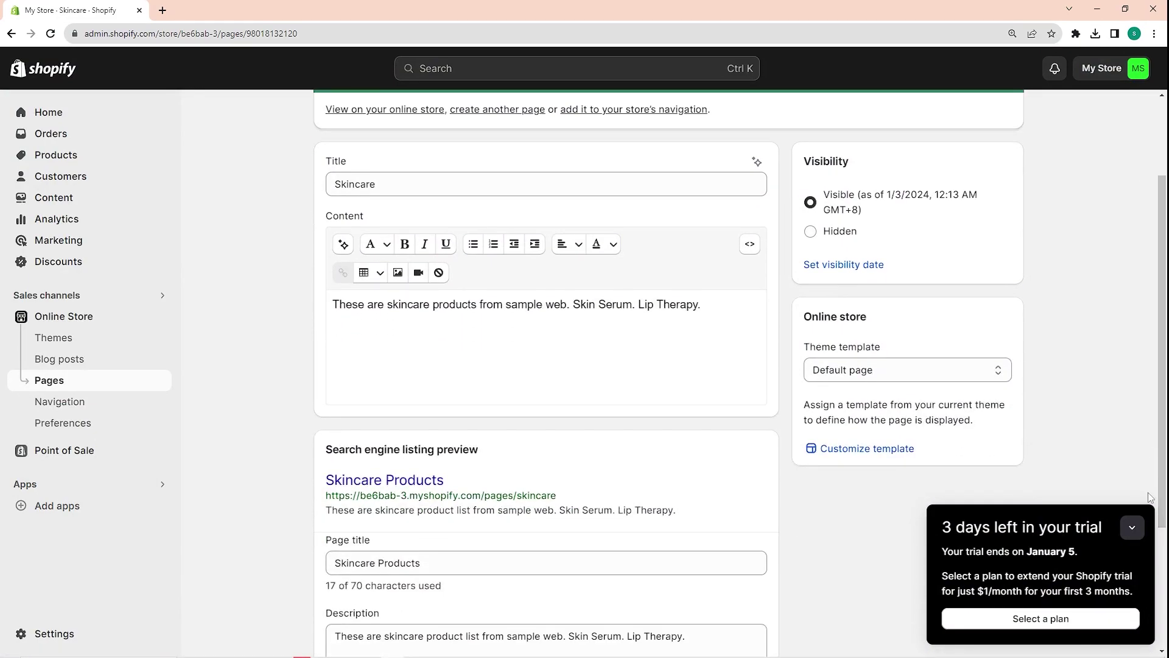
Step: Duplicate the Skincare page, renaming the copy from 'Copy of Skincare' to Accessories
click(1132, 527)
scroll(1120, 453, up, 2)
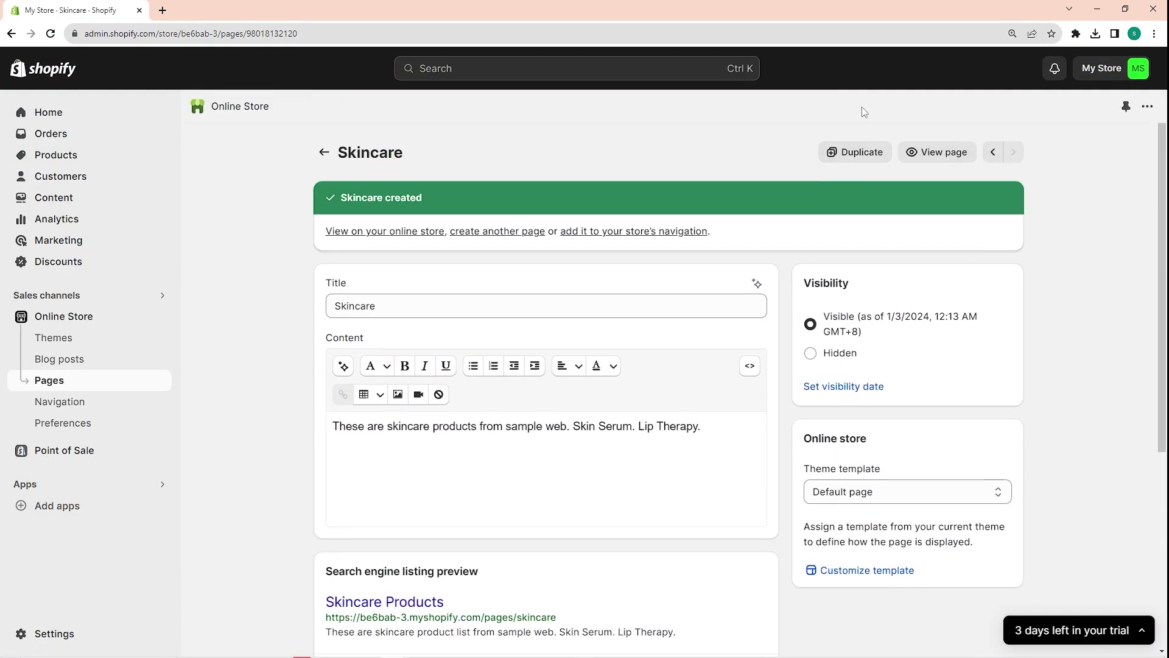
click(841, 152)
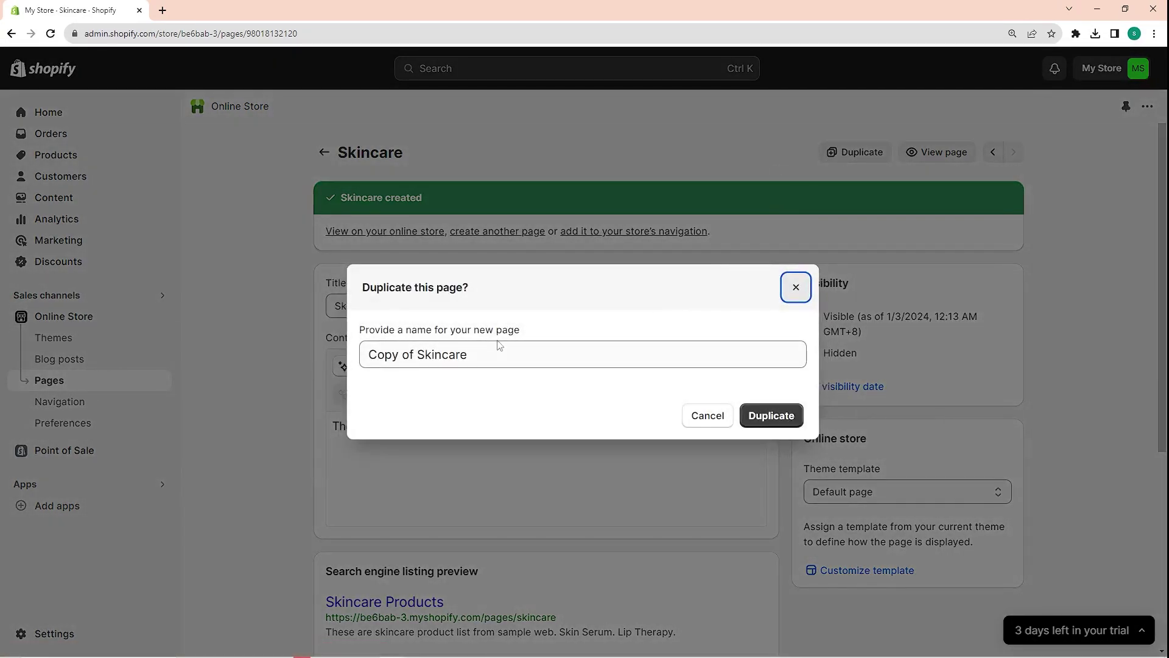
click(489, 350)
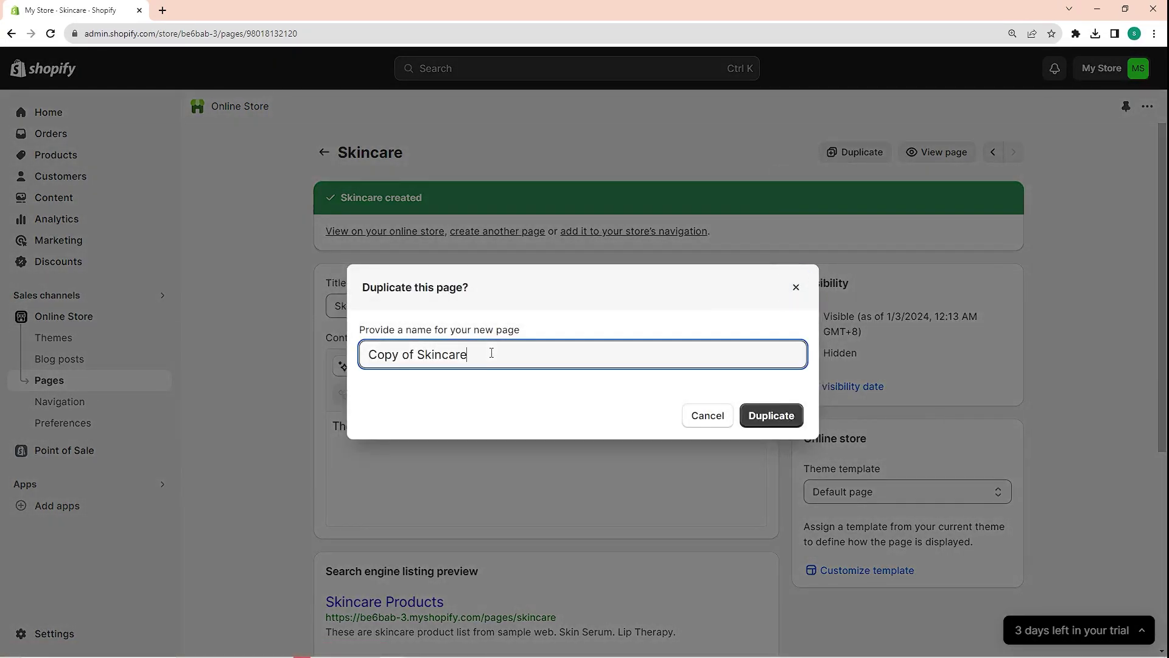
triple_click(417, 358)
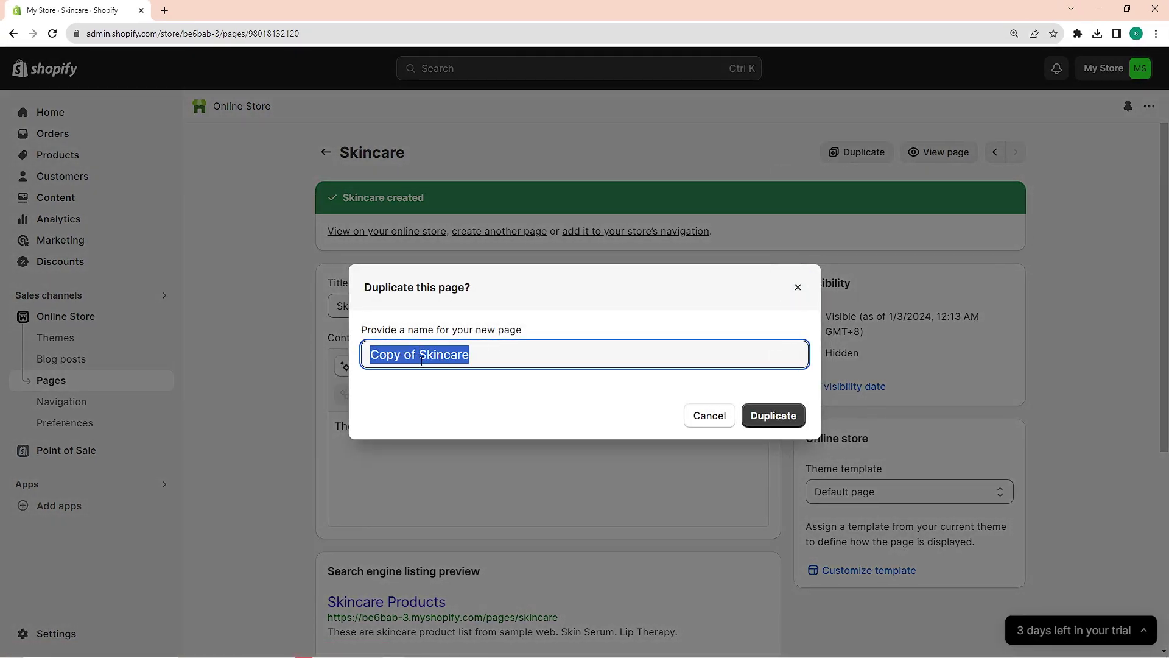
click(684, 355)
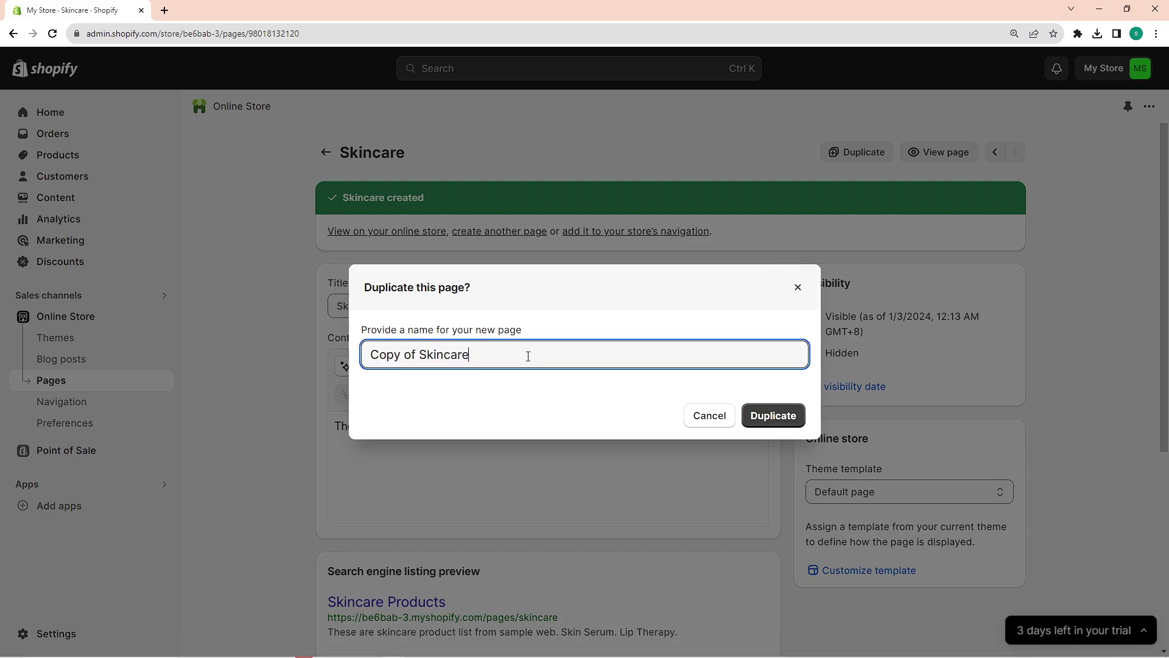
triple_click(523, 359)
text(Accessories)
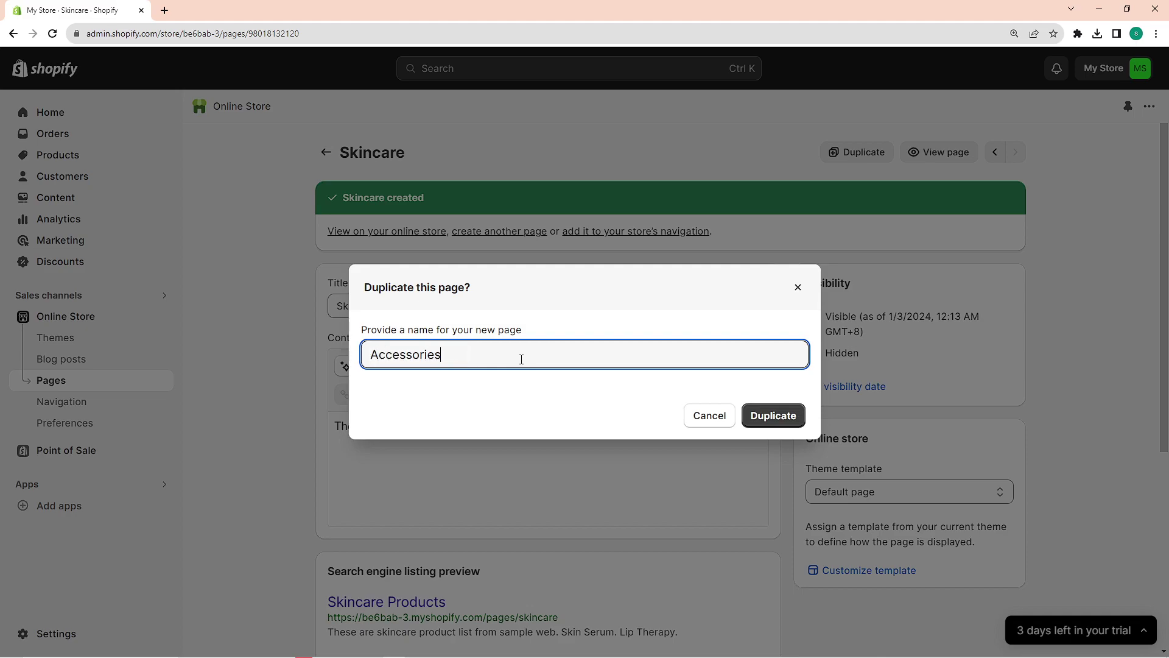
click(785, 412)
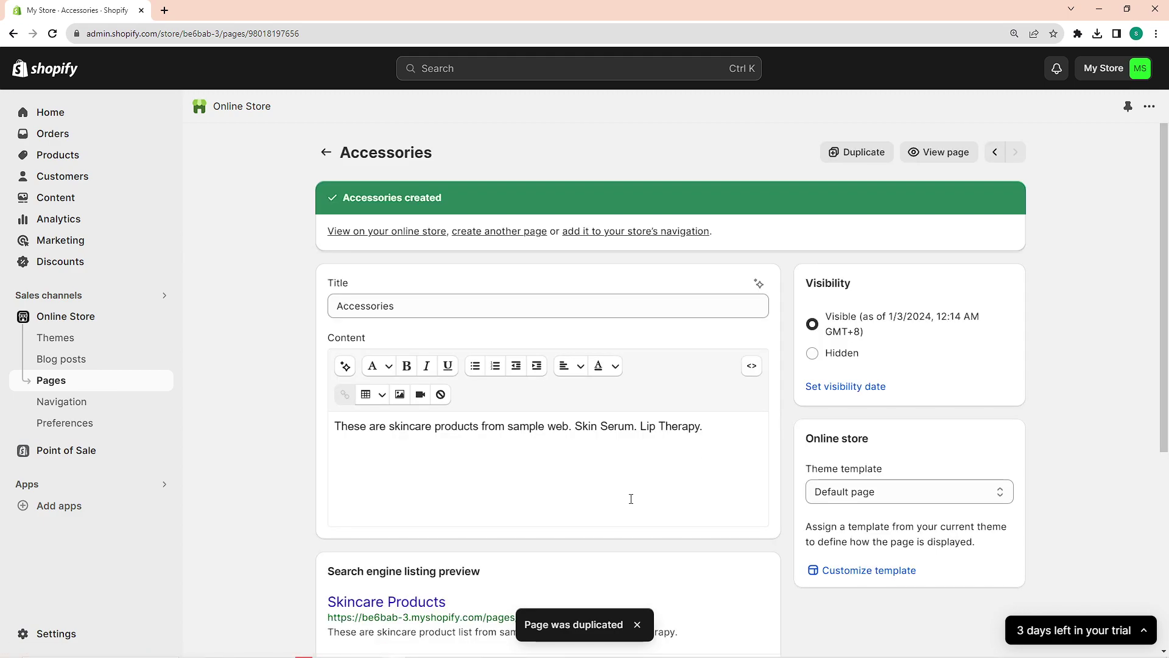
Step: Reword the content to accessories, replacing Skin Serum and Lip Therapy with Earrings and Necklace
scroll(629, 496, down, 1)
click(510, 395)
scroll(619, 277, down, 3)
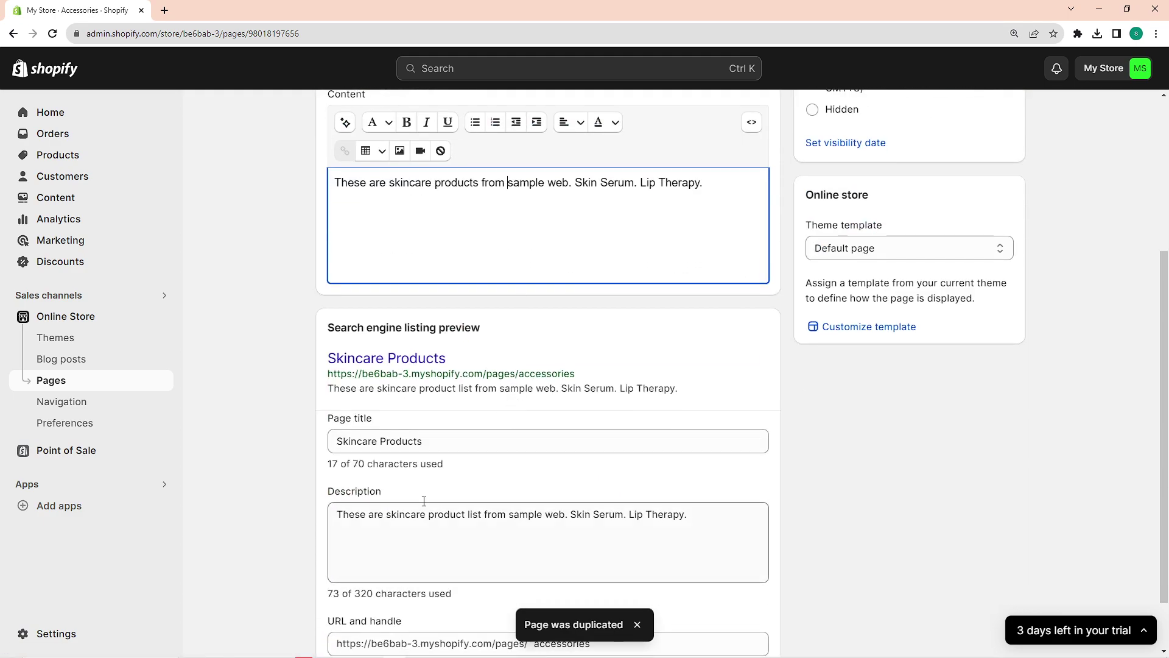
scroll(529, 545, down, 1)
scroll(477, 439, up, 5)
double_click(414, 419)
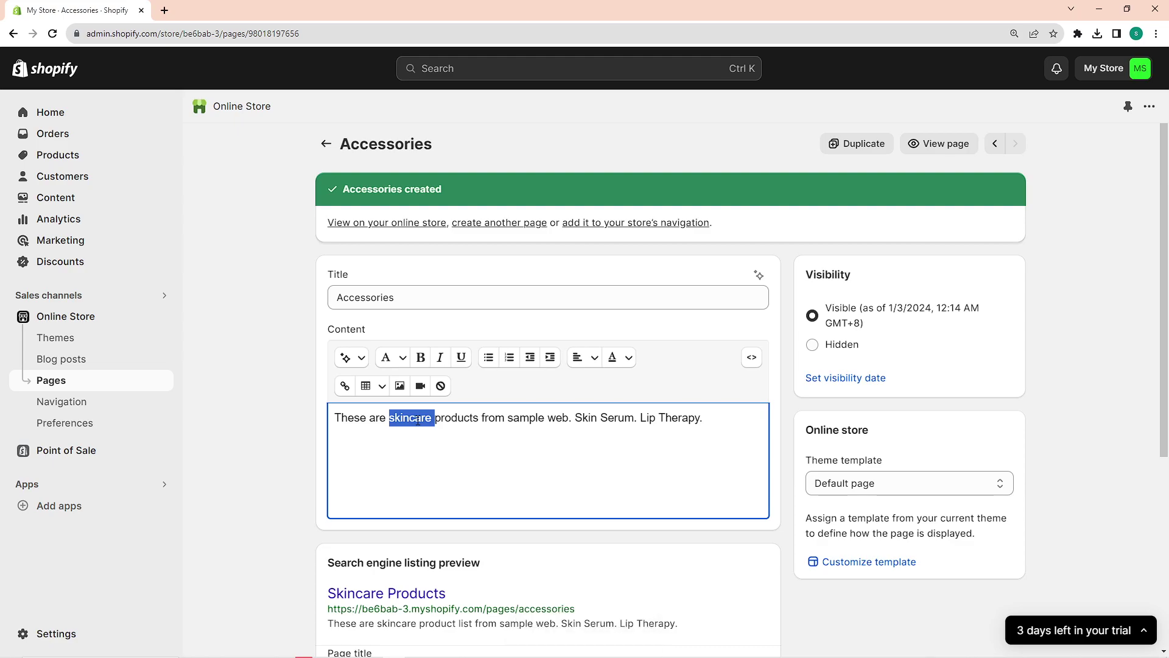
text(accessories)
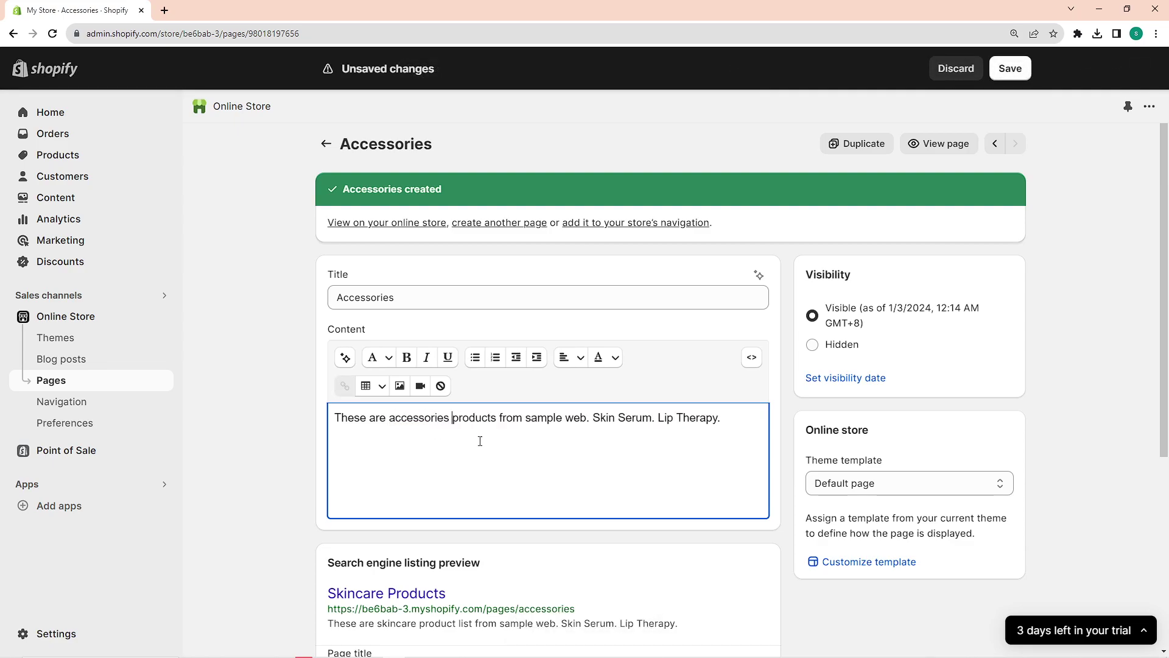
drag(593, 418, 766, 417)
text(Earrings)
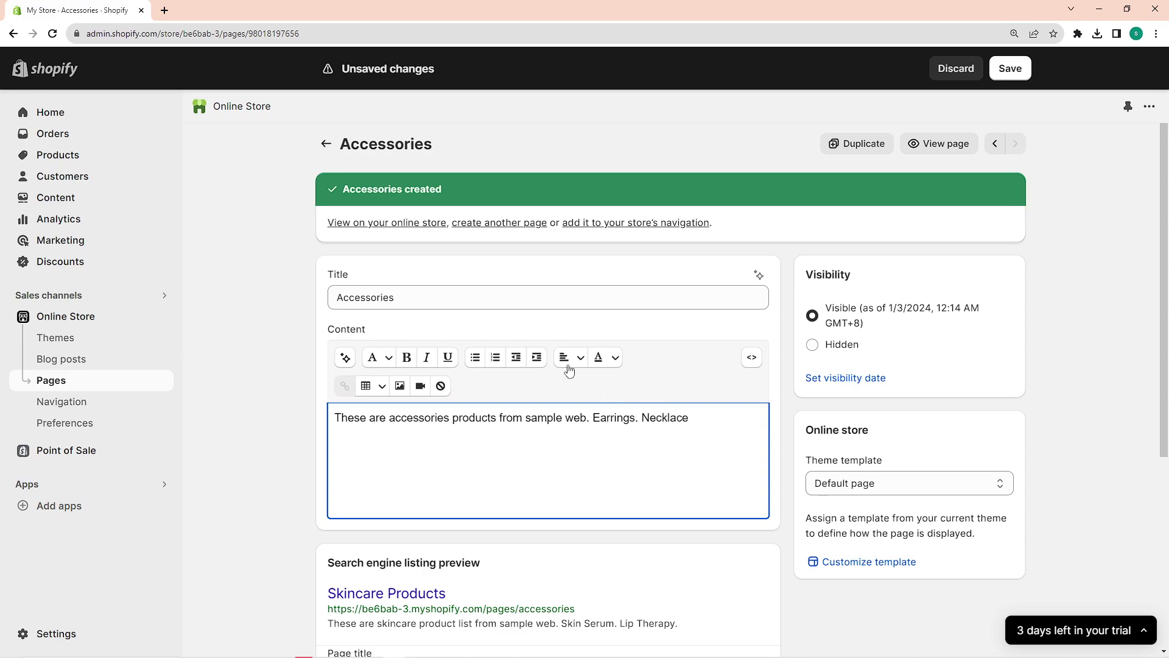
Step: Change the search listing title to 'Accessories Products'
click(400, 295)
key(ctrl+a)
key(ctrl+c)
scroll(448, 580, down, 1)
scroll(447, 580, down, 3)
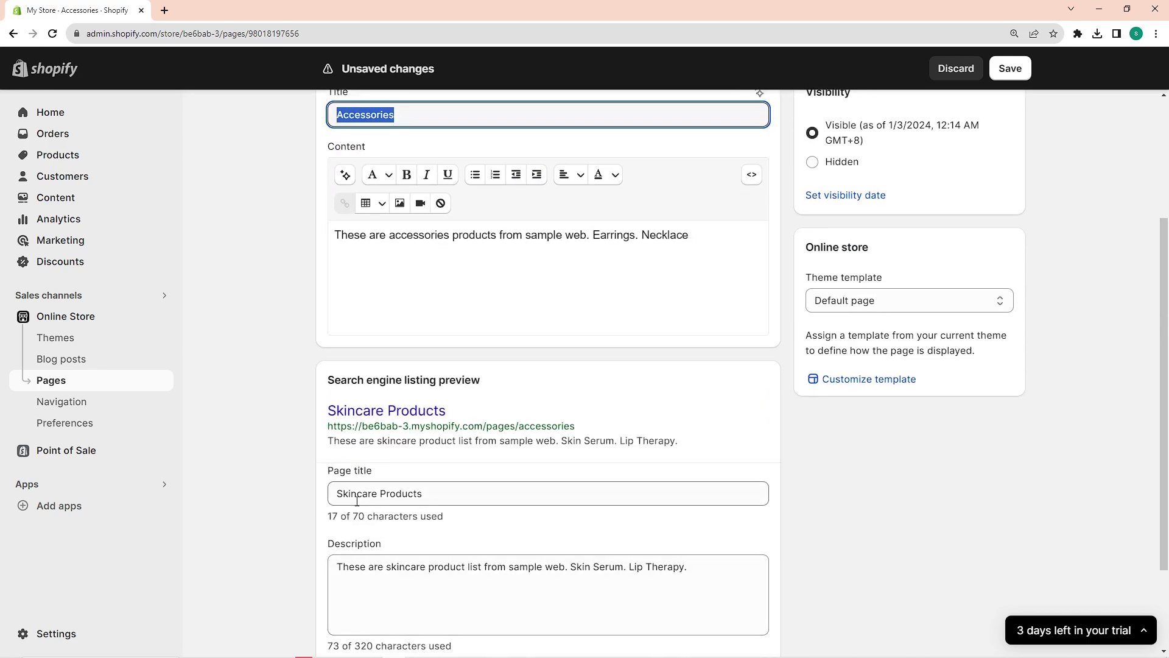
double_click(354, 493)
key(ctrl+v)
Step: Replace skincare with accessories in the listing description and save the page
click(394, 566)
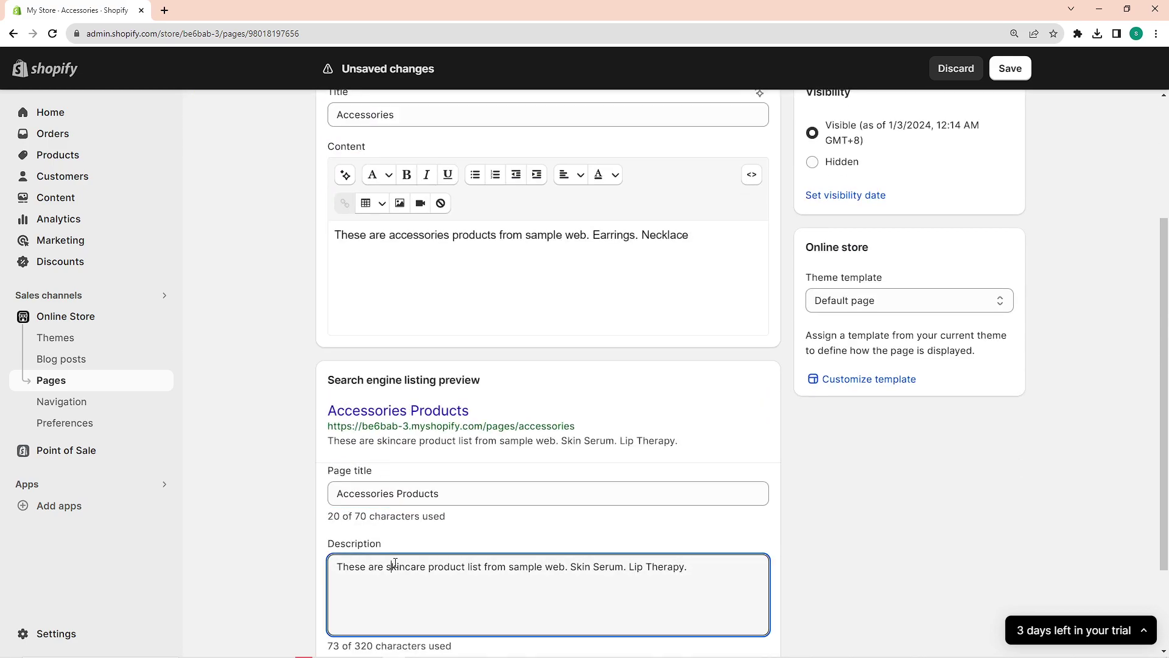
double_click(359, 493)
key(ctrl+c)
double_click(430, 566)
key(ctrl+v)
key(BackSpace)
text(a)
click(523, 566)
scroll(661, 548, down, 2)
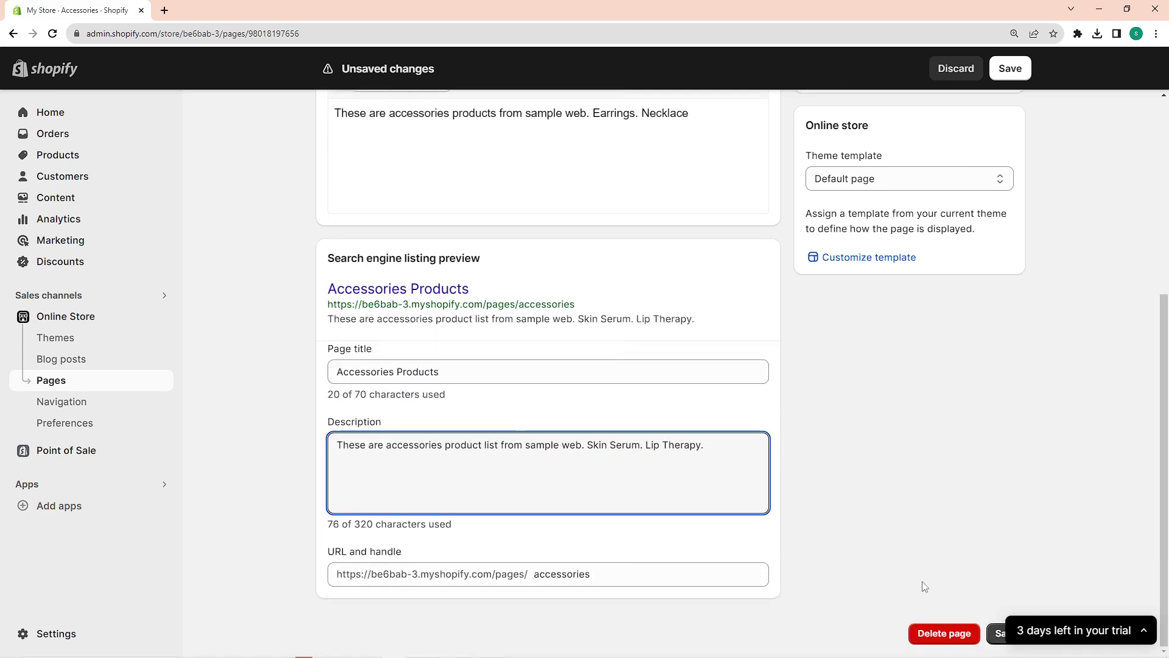
click(999, 634)
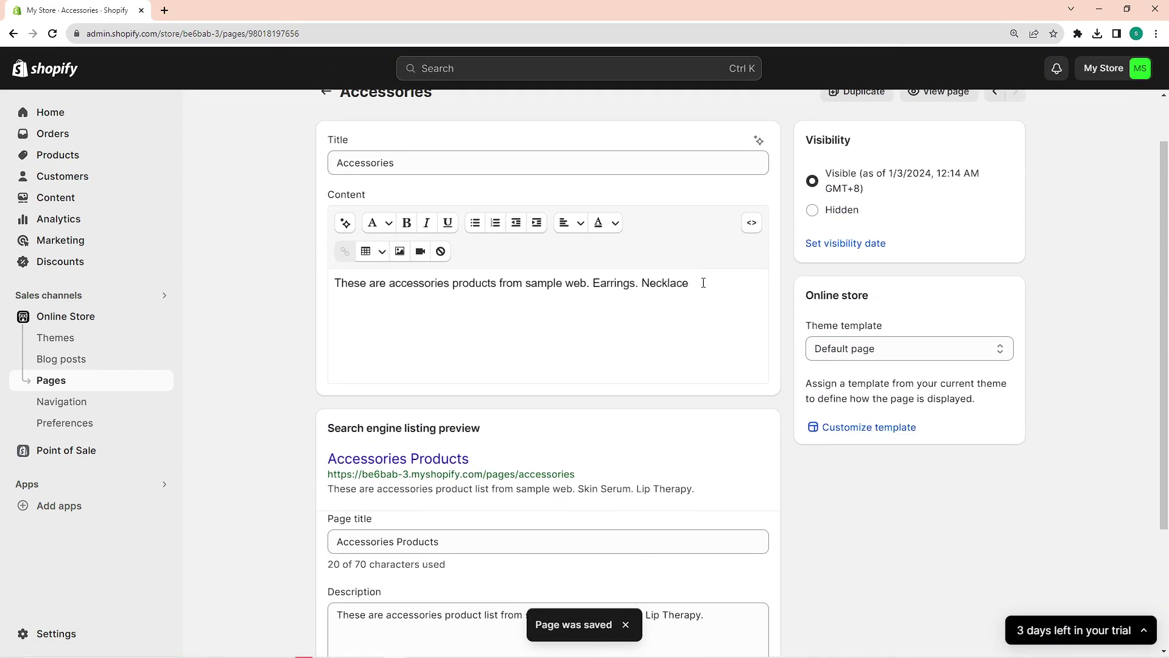
Step: View the live Accessories page on the storefront, then switch back to the admin tab
scroll(664, 213, up, 1)
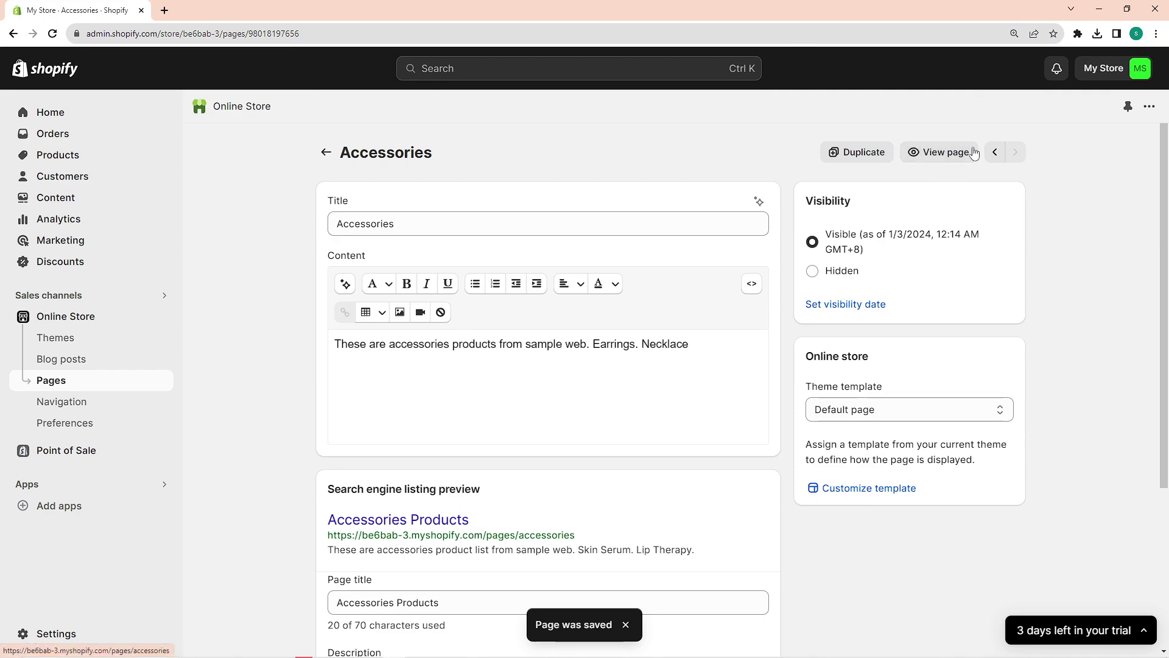
click(938, 156)
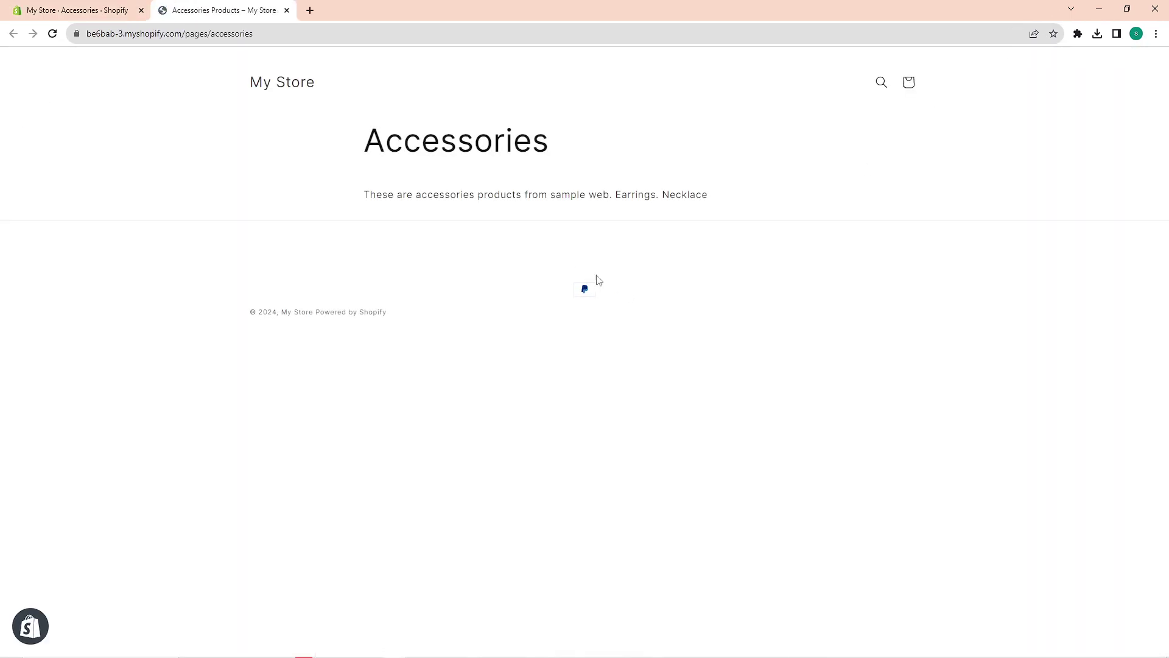
double_click(468, 148)
triple_click(487, 194)
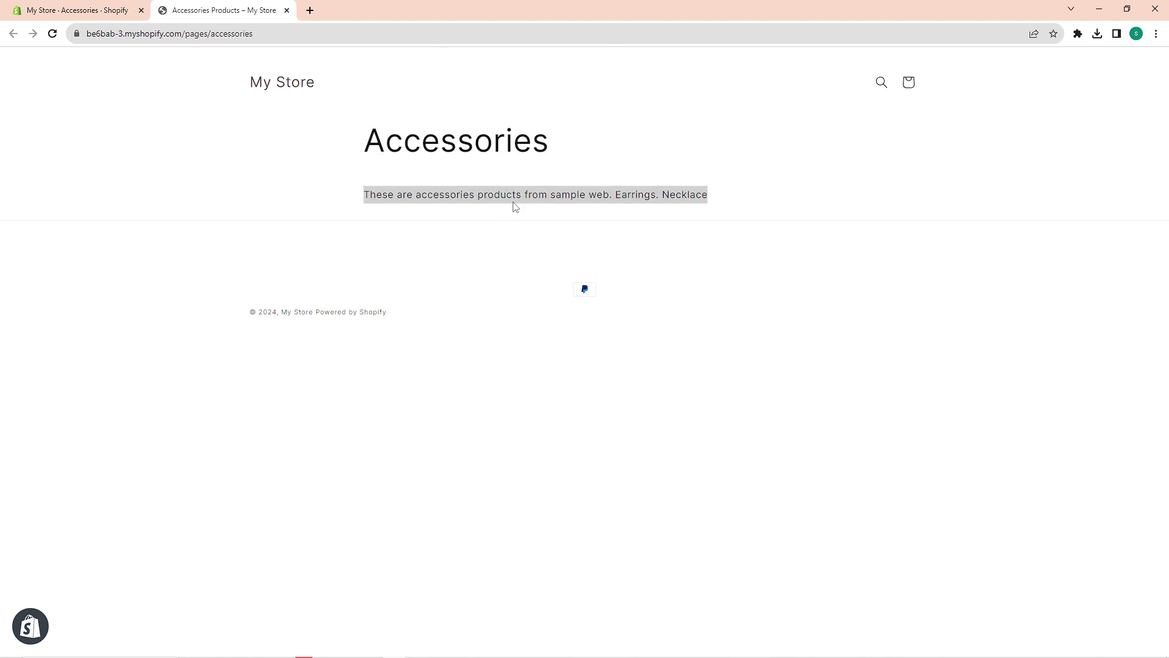
click(528, 196)
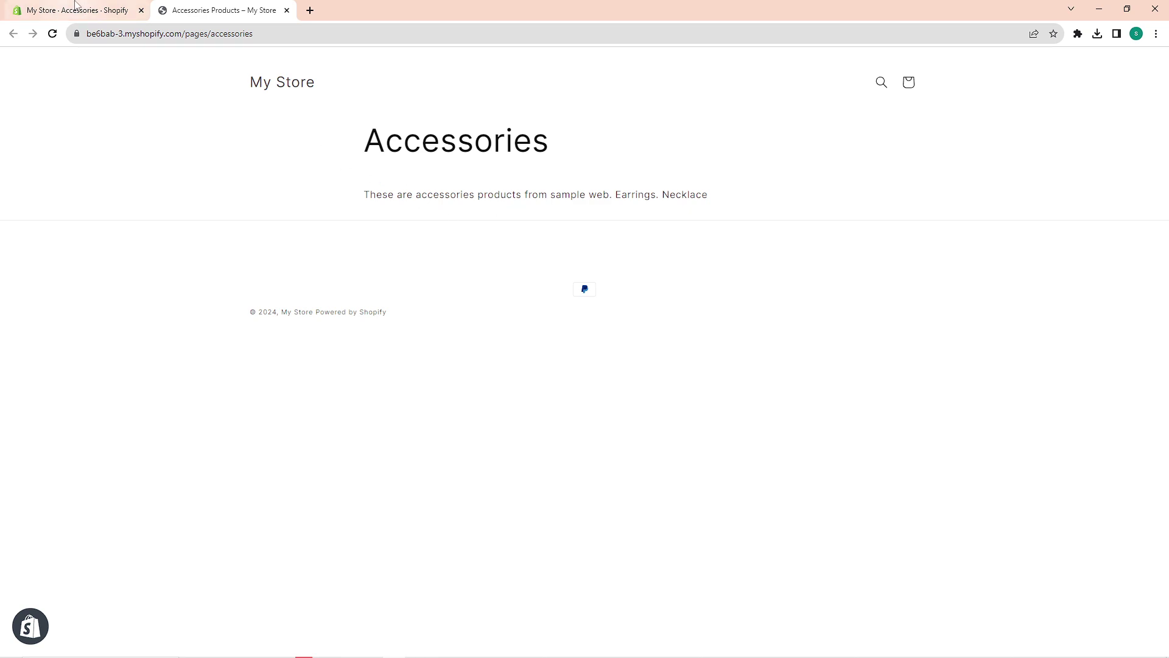
click(121, 13)
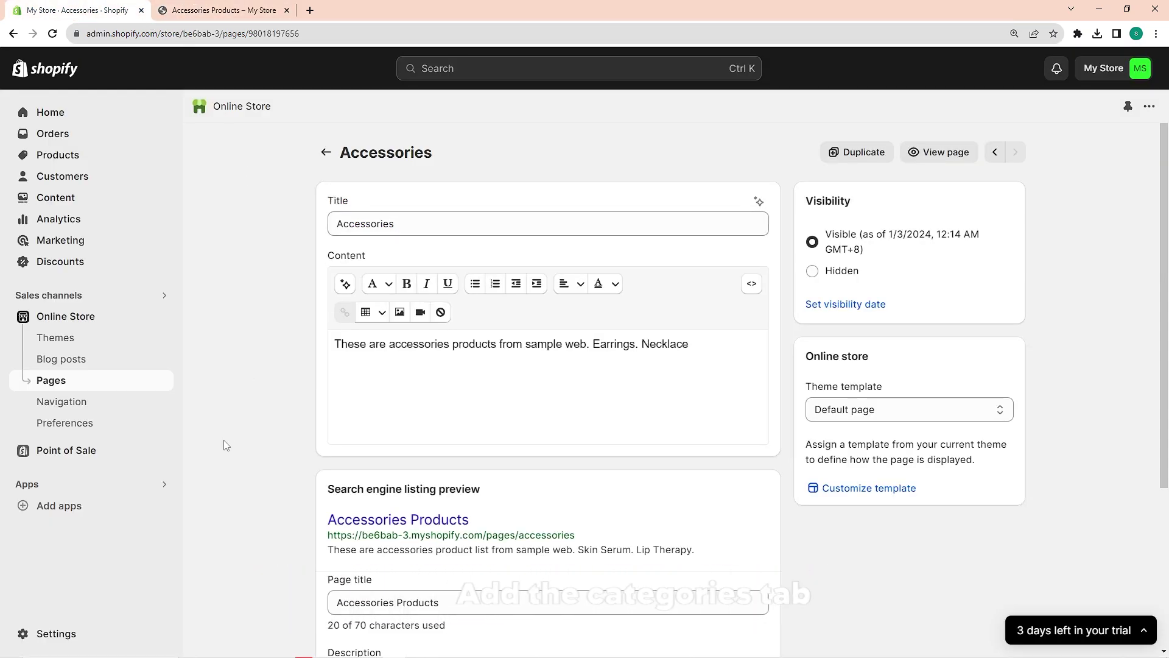
Step: Open the Main menu under Navigation and delete the Category item with its two sub-items
click(64, 403)
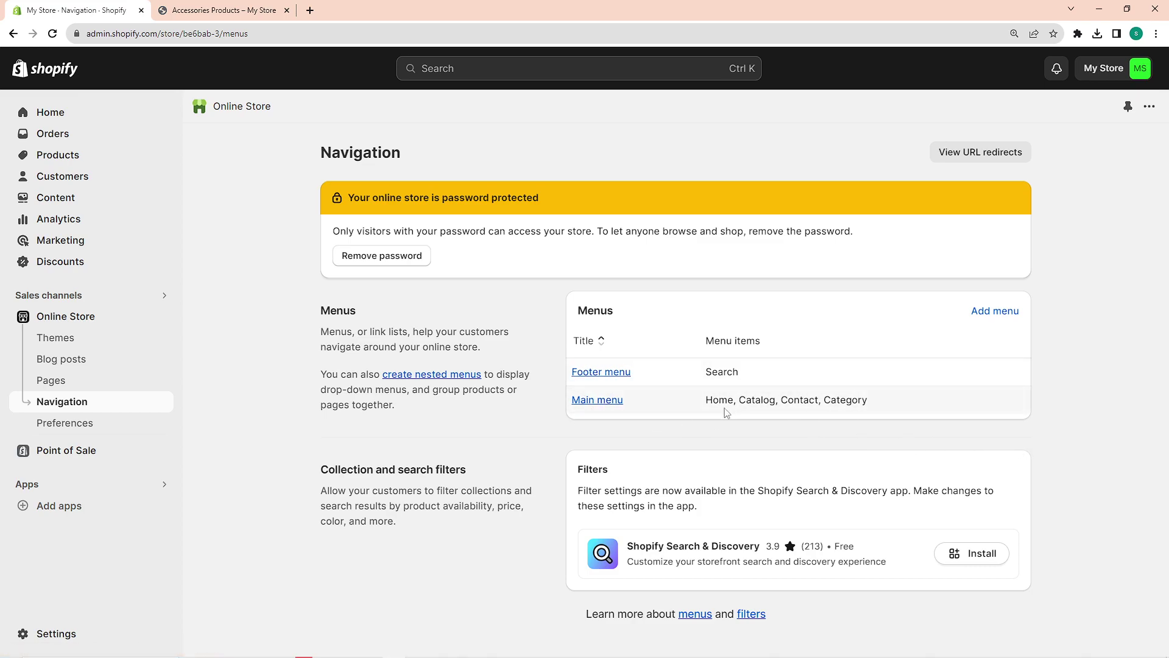
click(588, 403)
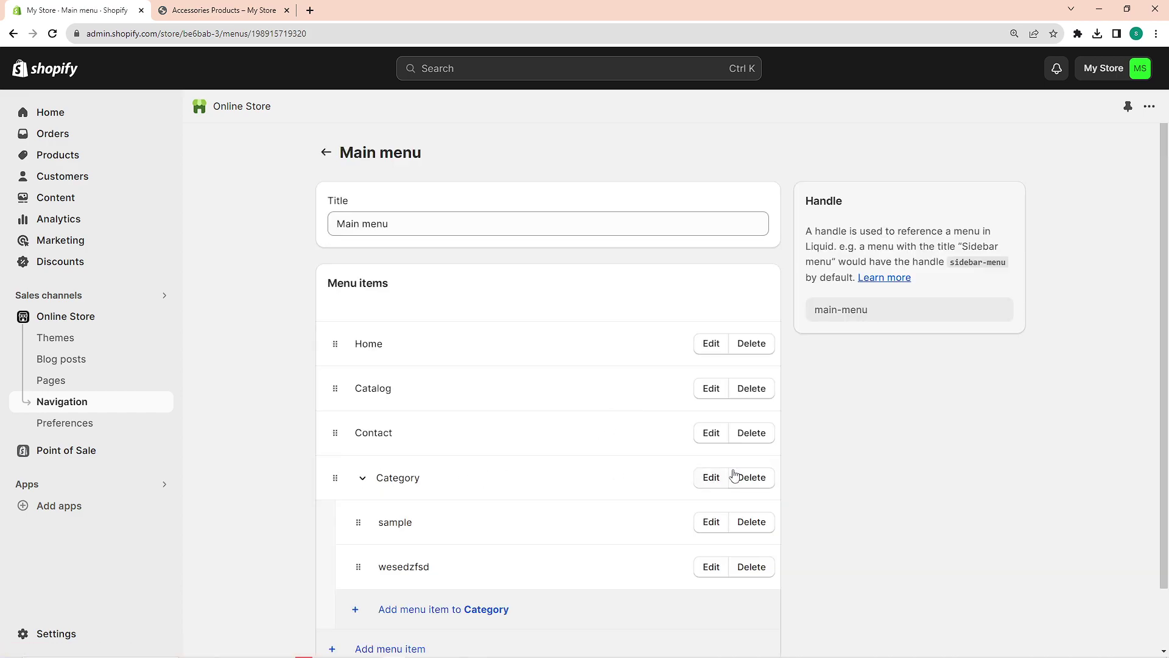
click(733, 476)
click(774, 399)
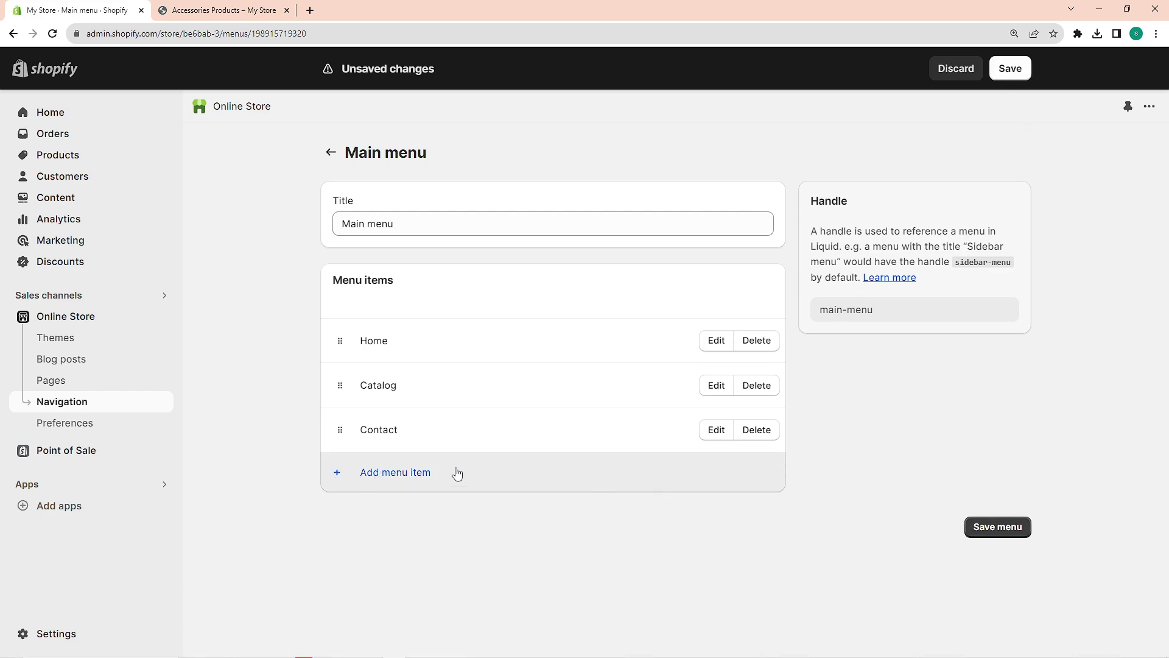
Step: Add a 'Category' menu item linked to the Home page and move it above Contact
click(420, 473)
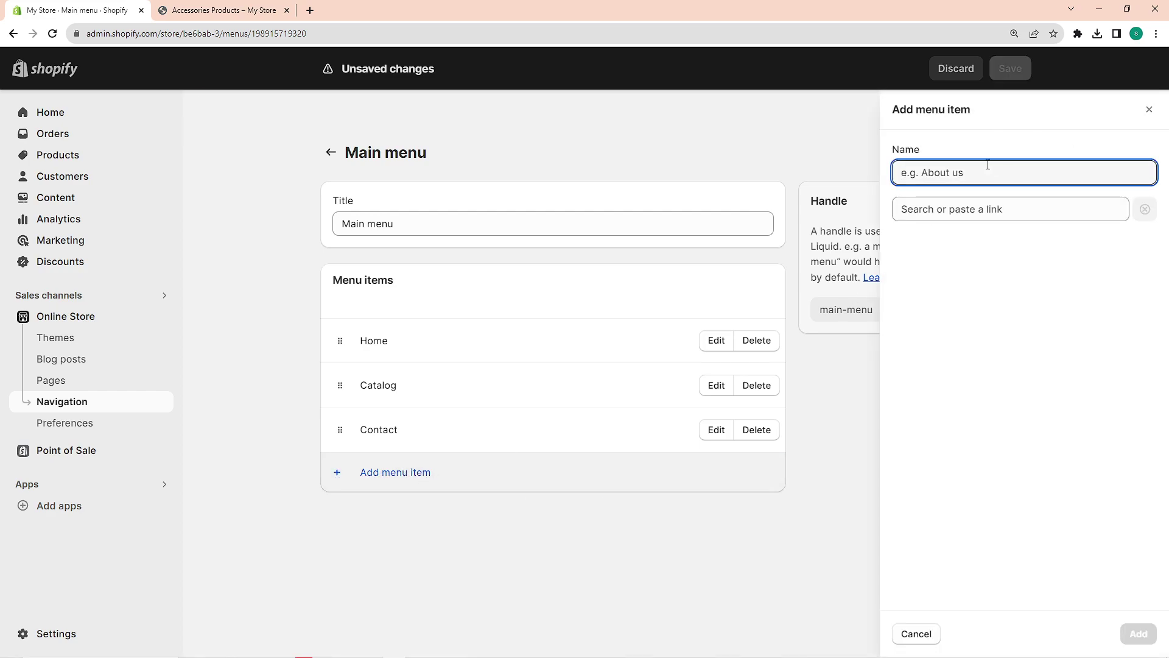
text(Category)
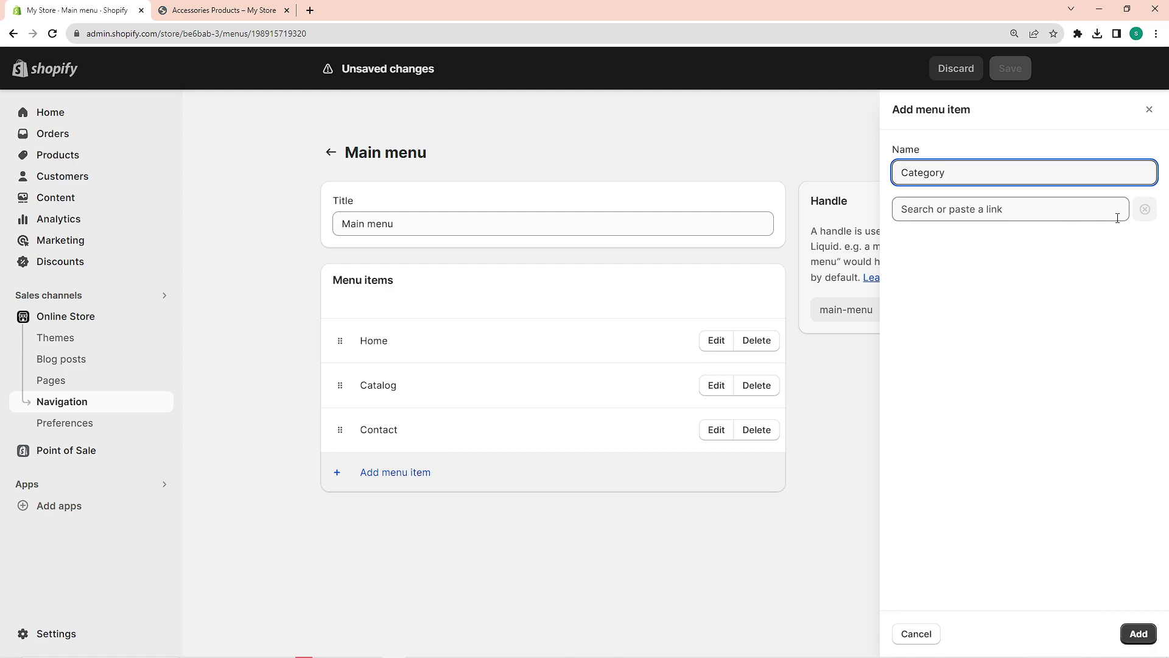
click(994, 207)
click(999, 243)
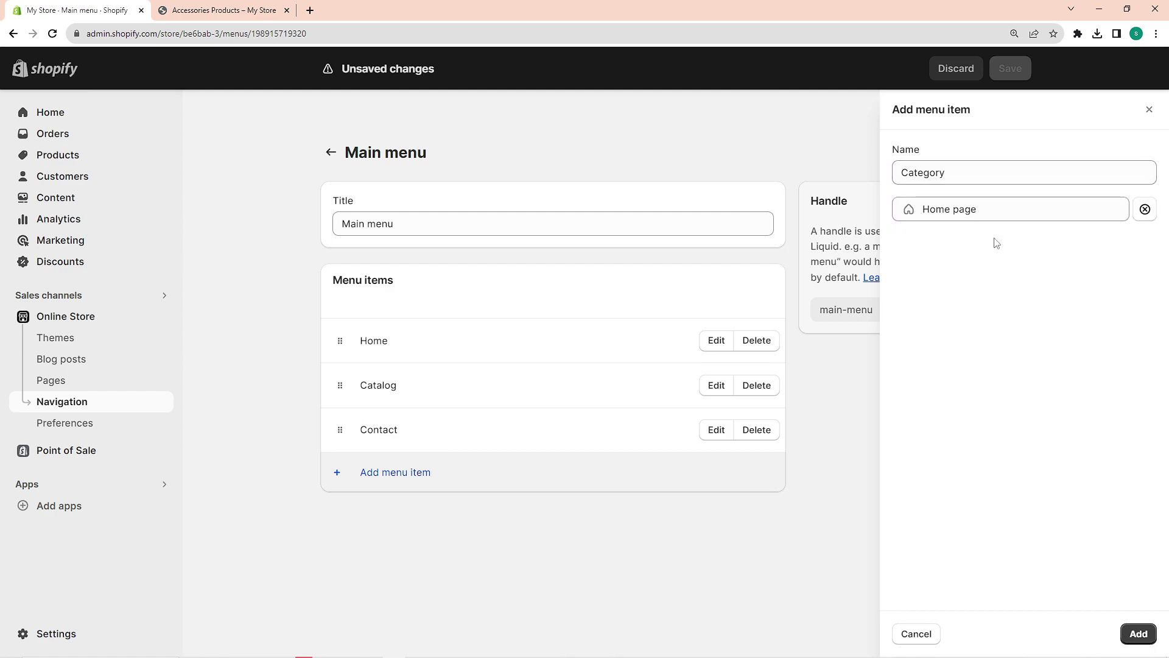
click(1136, 634)
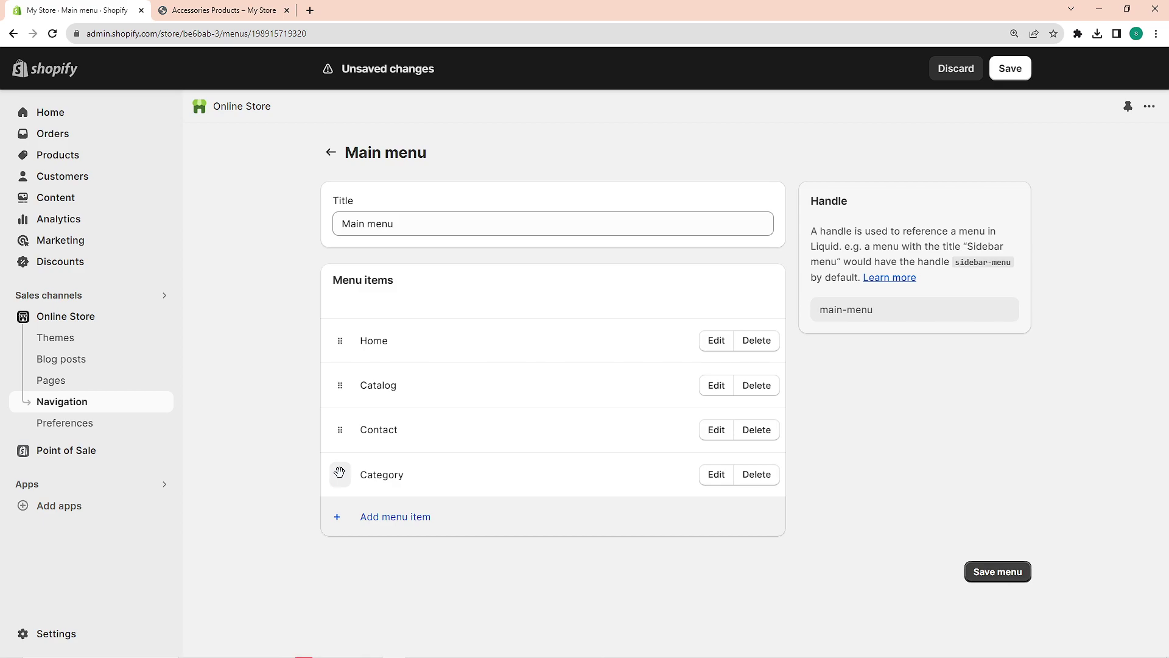
drag(339, 472, 356, 407)
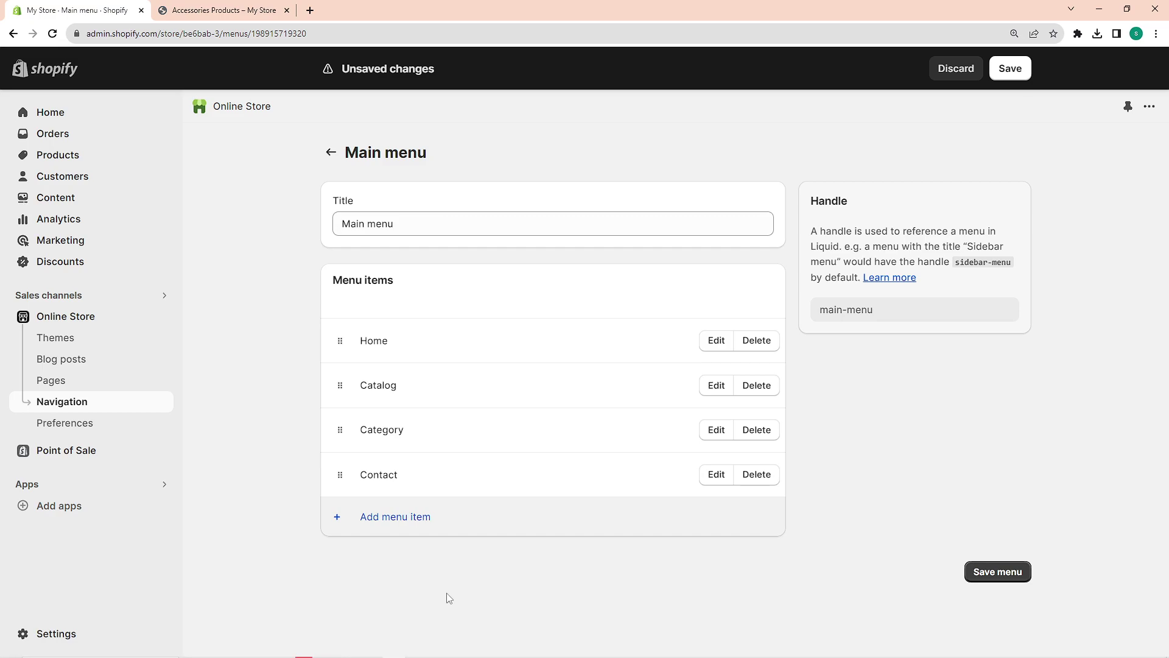
Step: Add a 'Skincare' menu item linked to Pages > Skincare at the end of the Main menu
click(380, 521)
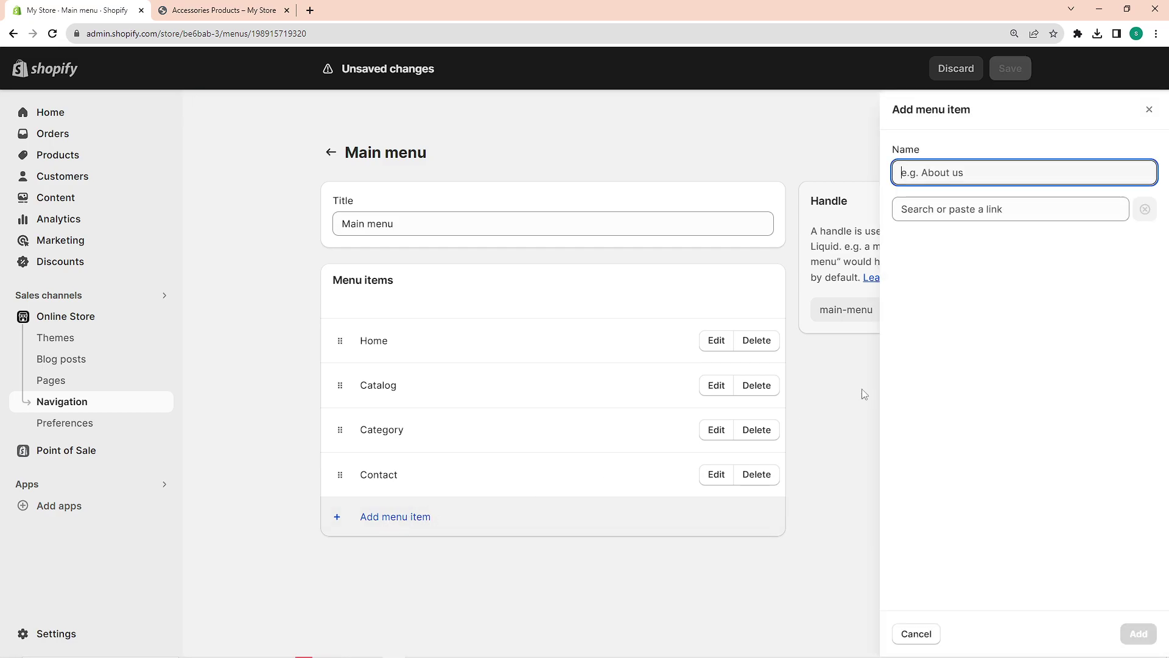
text(Skincare)
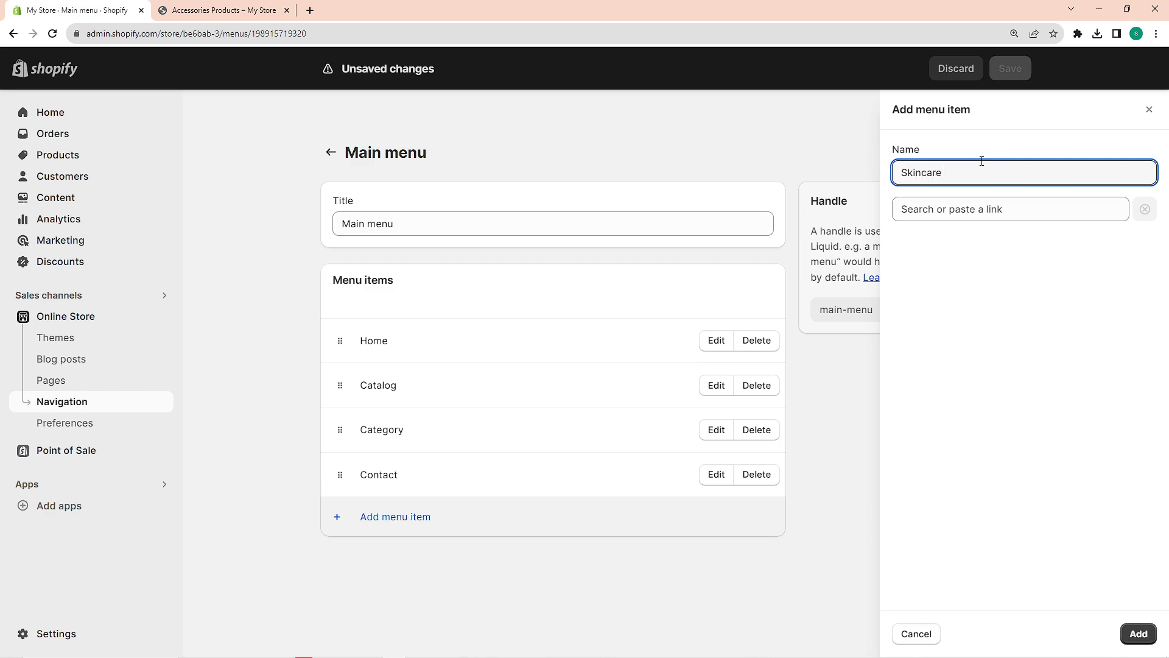
click(1028, 209)
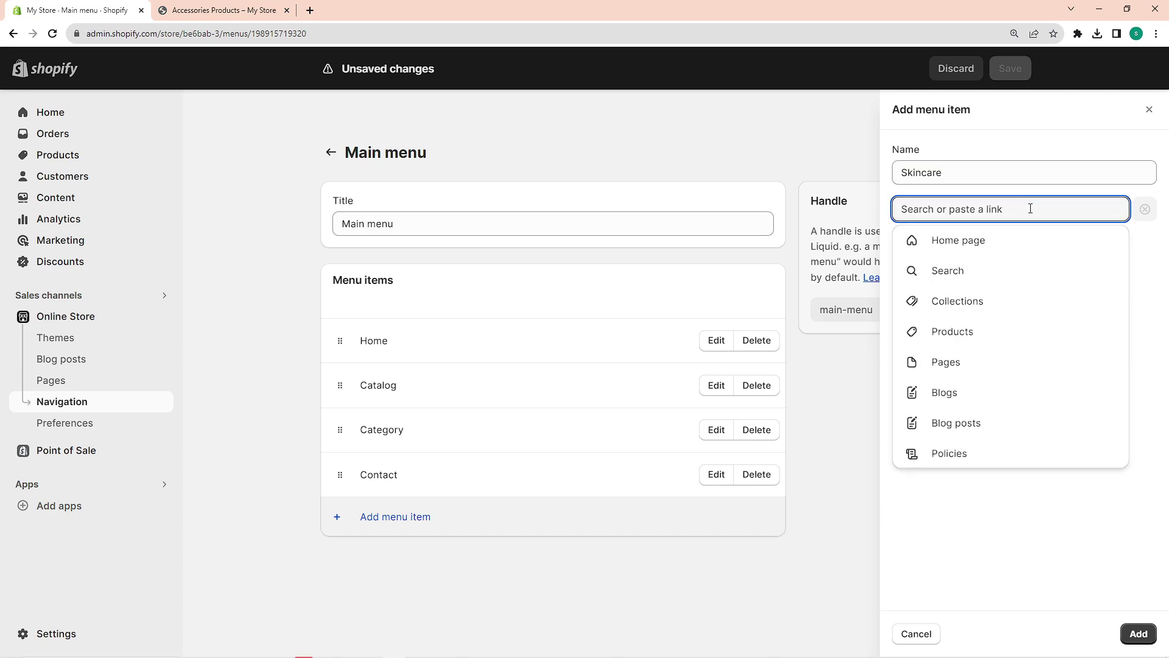
click(947, 366)
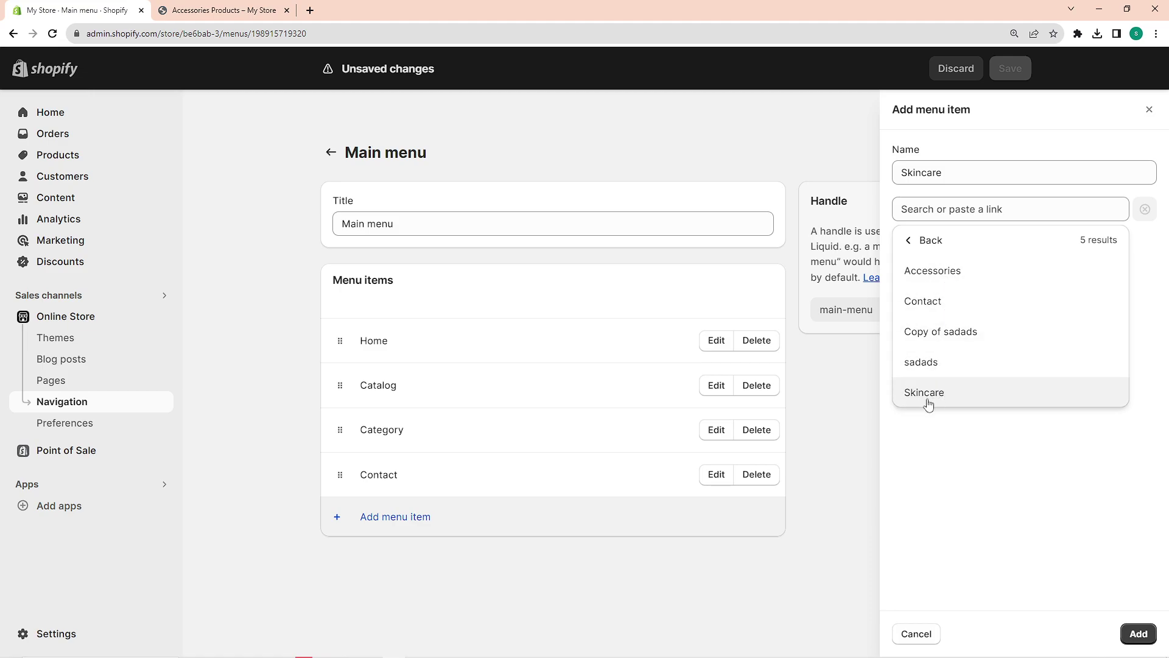
click(937, 396)
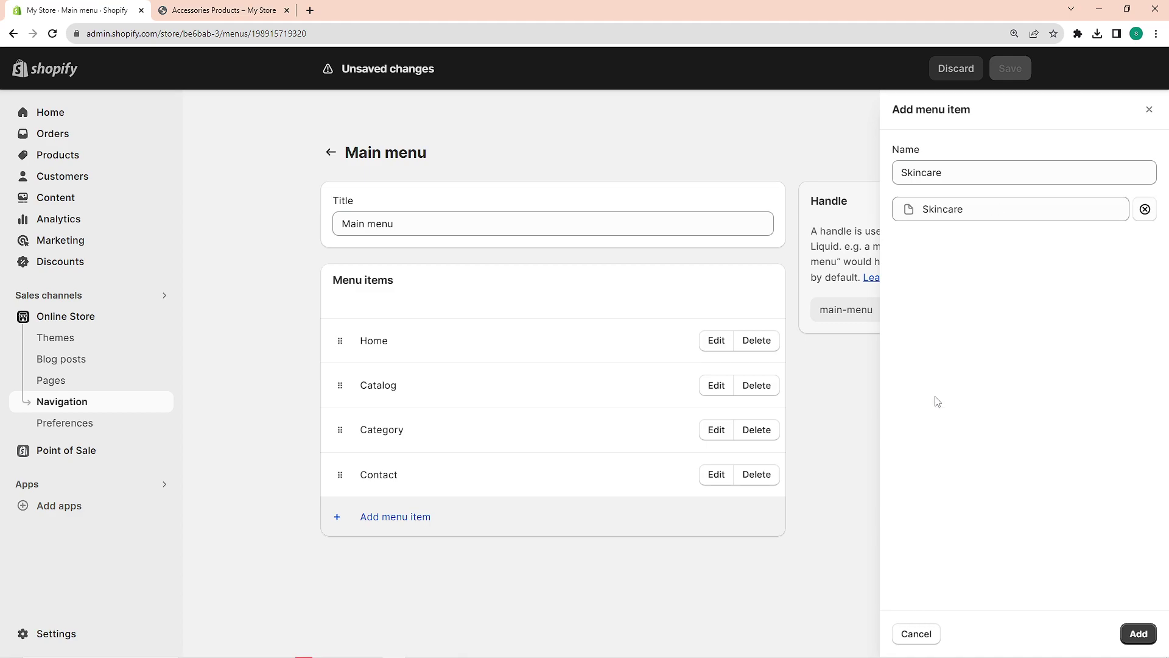
click(1138, 634)
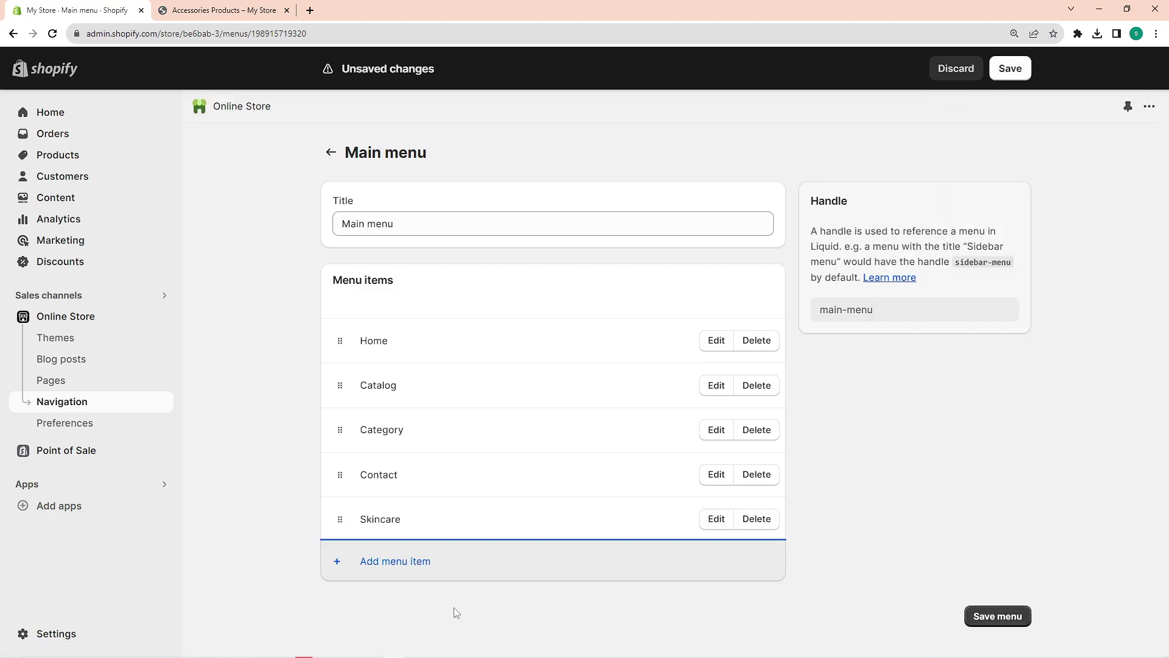
Step: Nest the Skincare item under Category as a sub-item
drag(339, 519, 380, 638)
drag(339, 517, 367, 495)
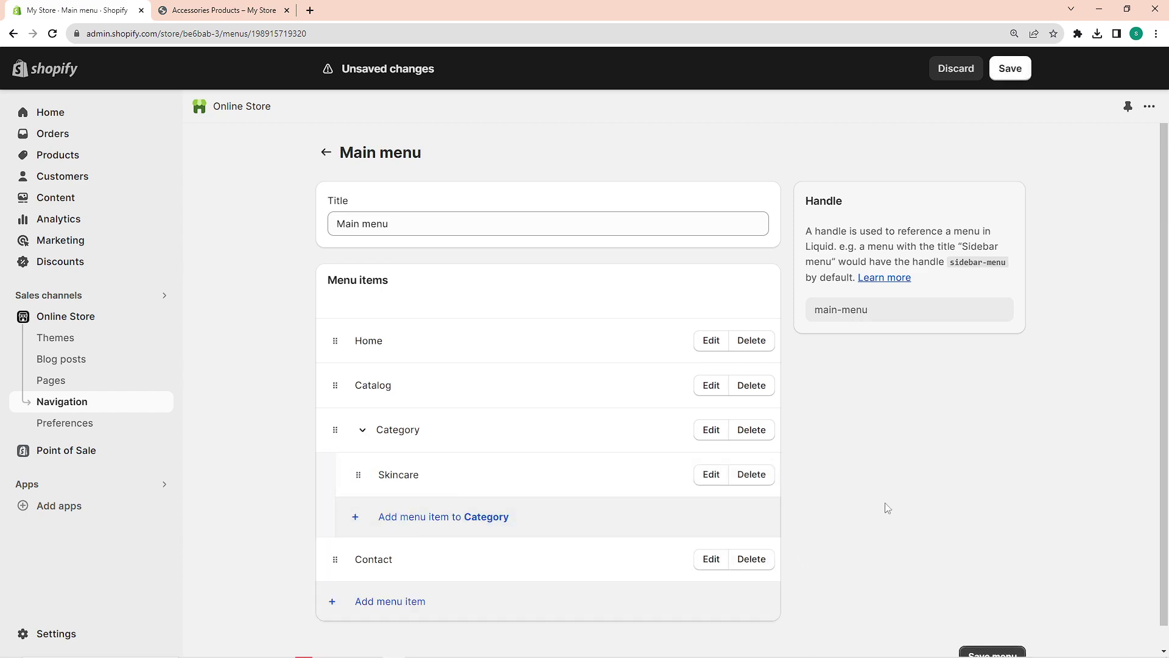
scroll(828, 508, down, 1)
Step: Add an 'Accessories' sub-item under Category linked to the Accessories page, and save the menu
click(472, 496)
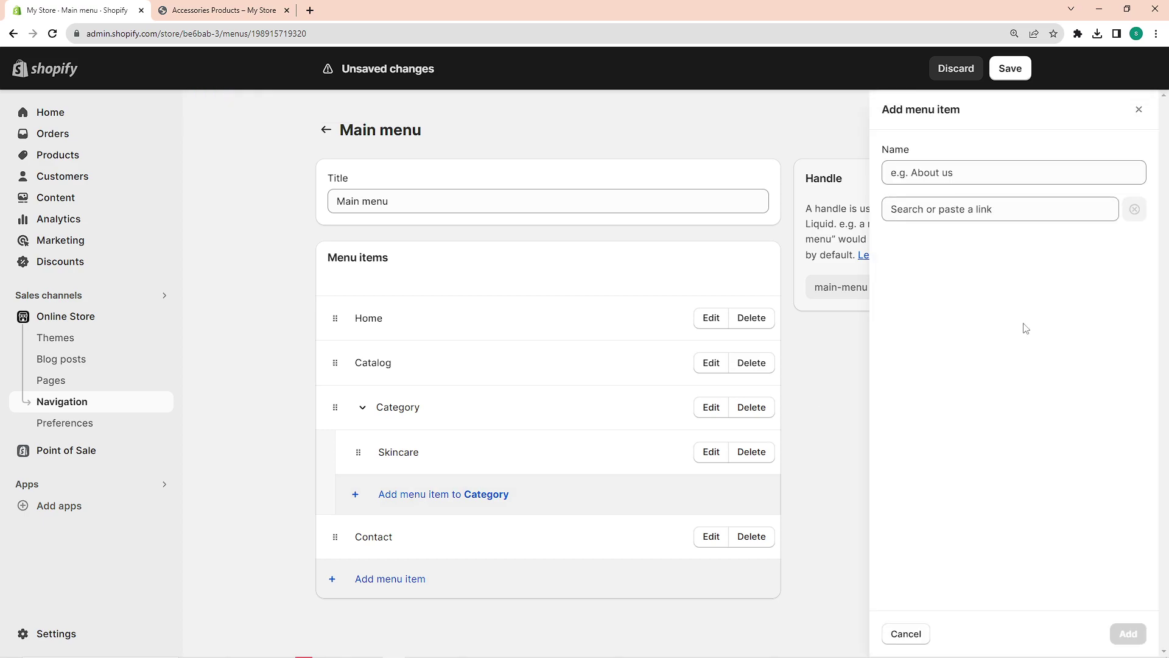
text(Accessories)
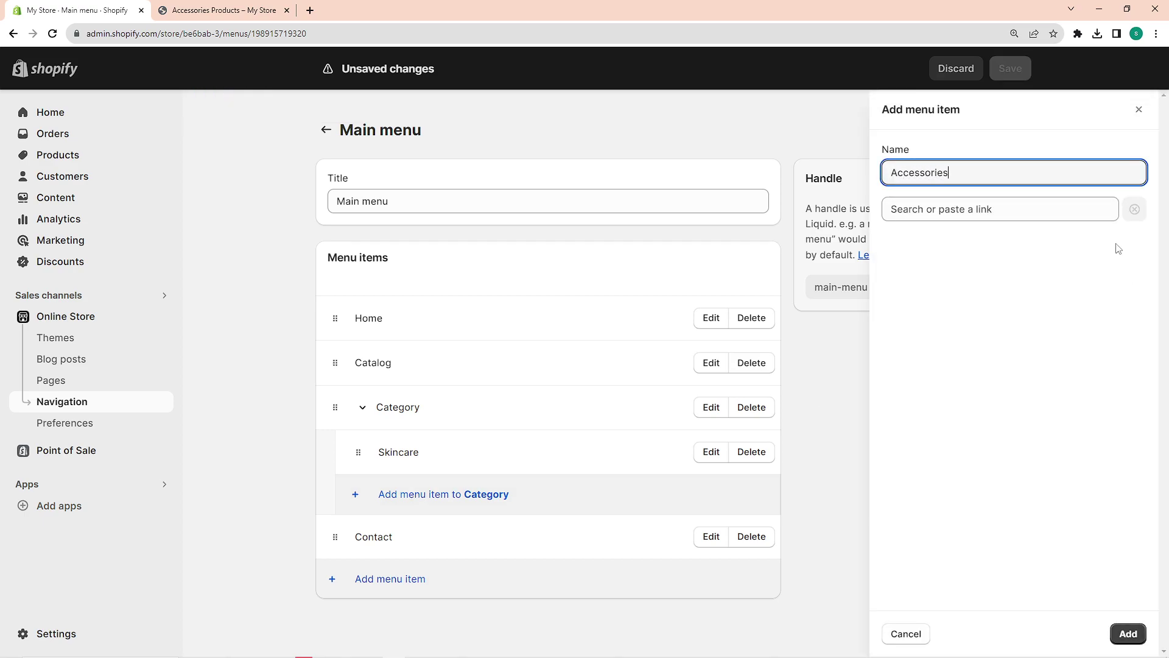
click(1051, 207)
click(953, 330)
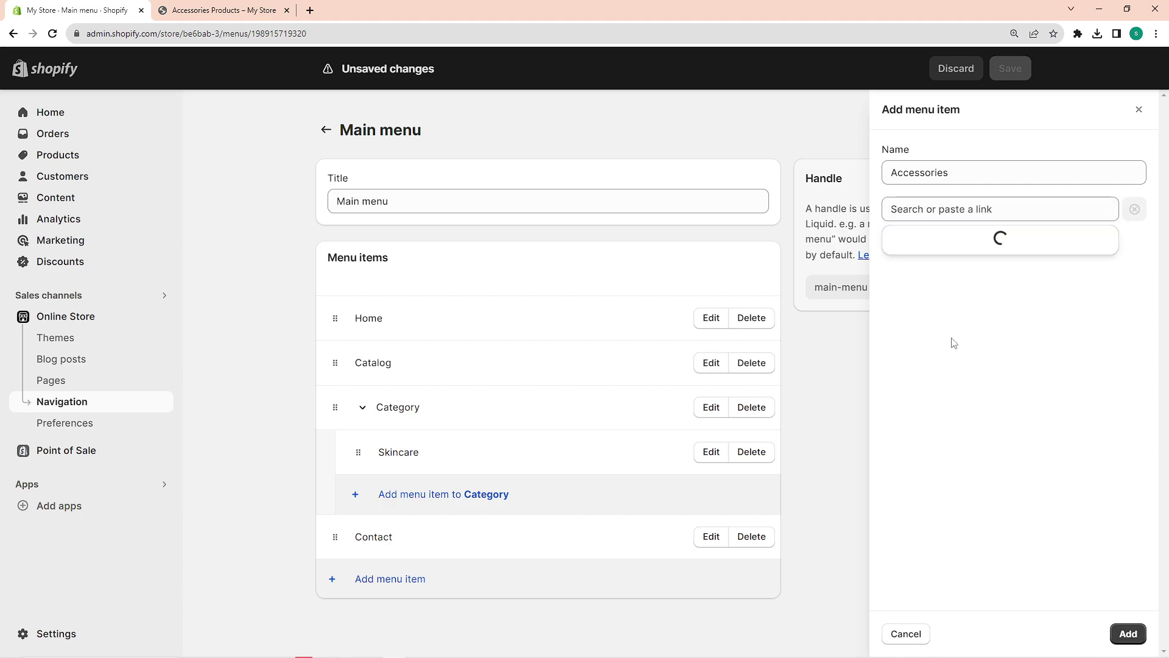
click(945, 263)
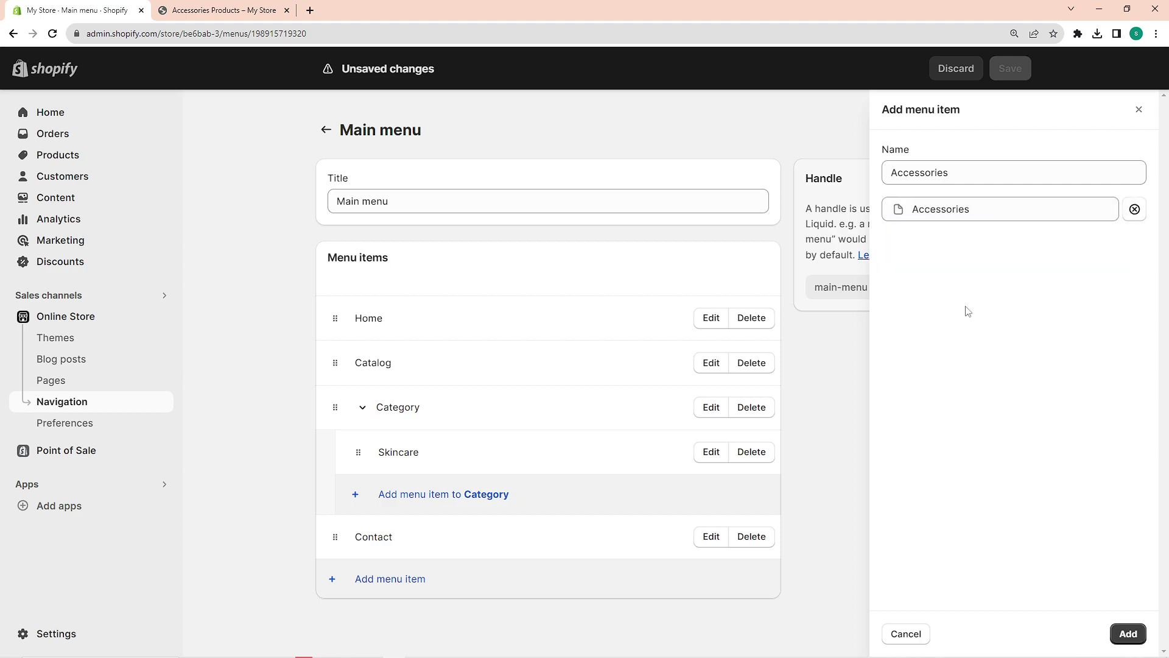
click(1130, 633)
scroll(986, 505, down, 3)
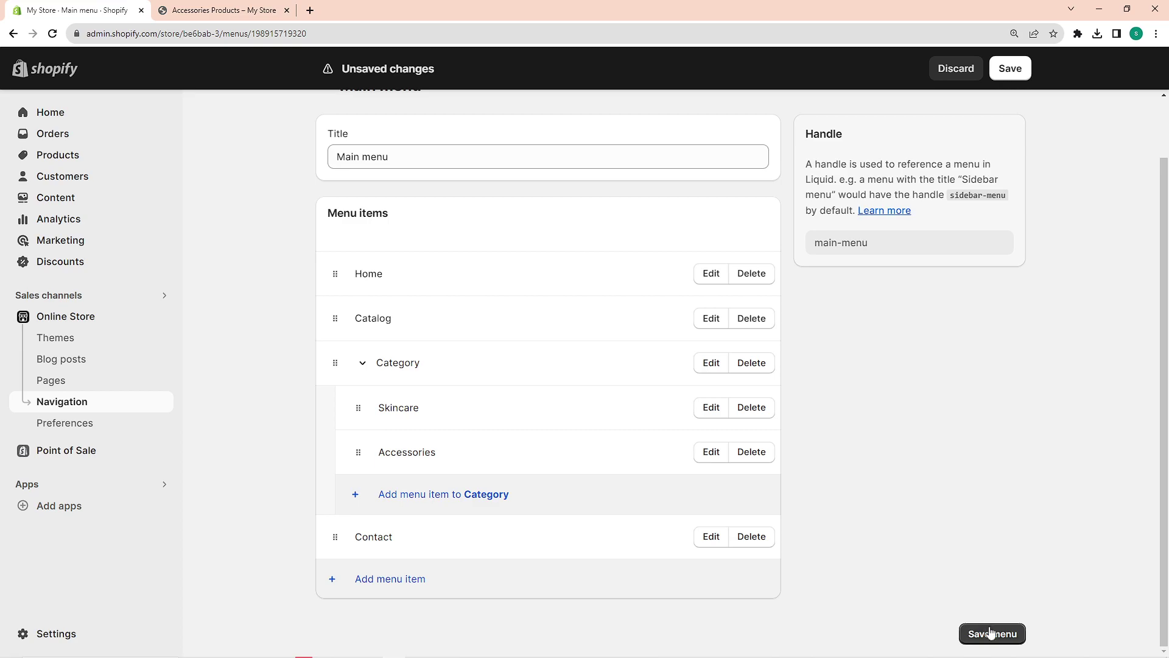
click(991, 633)
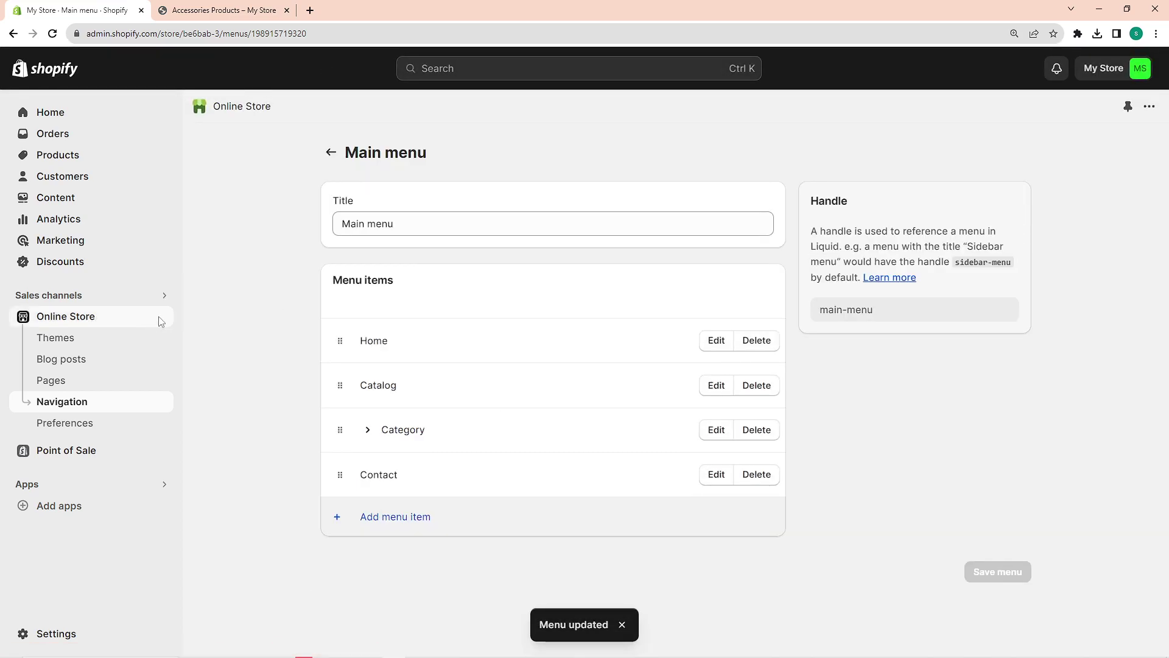
Step: Check on the live store that Category lists Skincare and Accessories, then return to admin
click(163, 316)
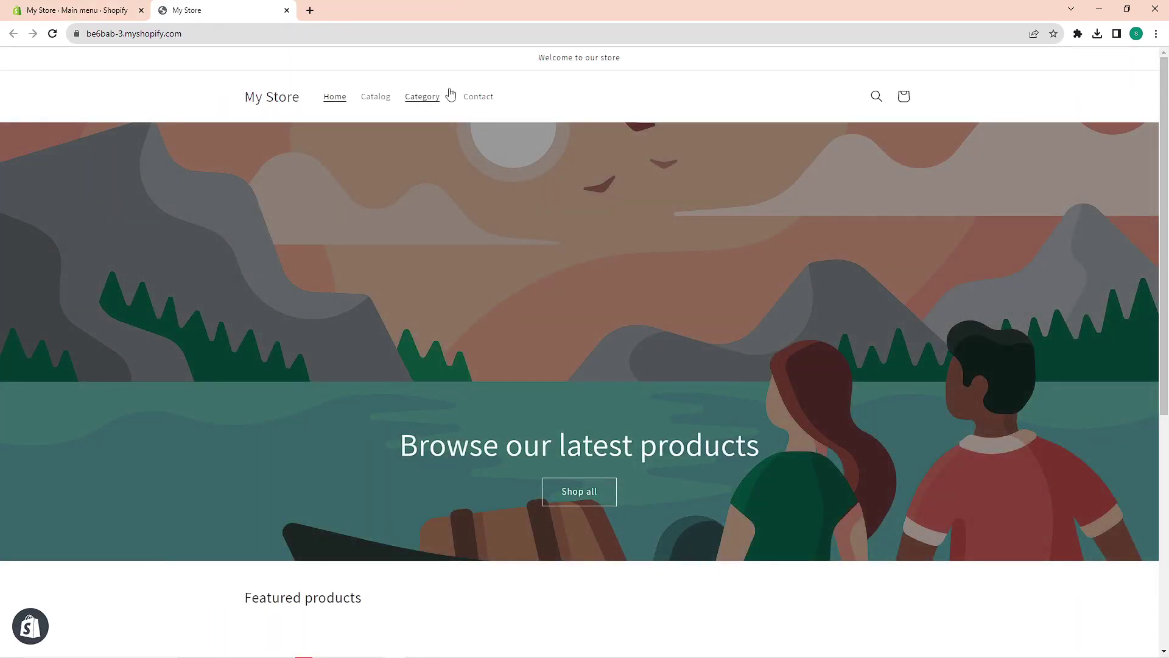
click(448, 99)
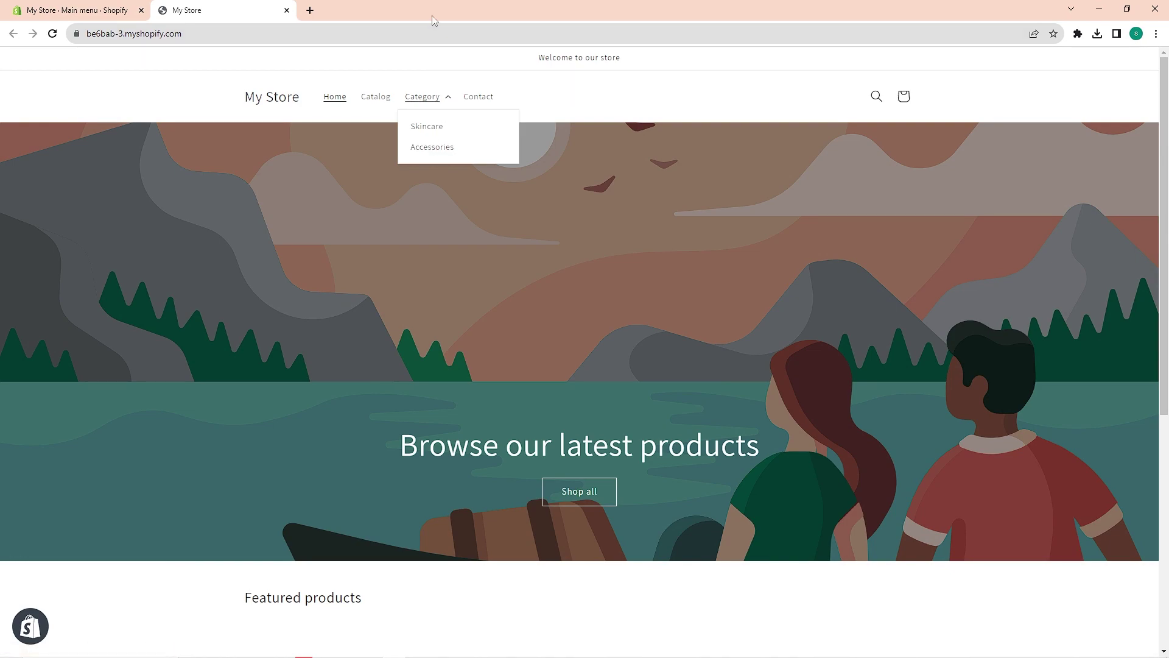
click(455, 63)
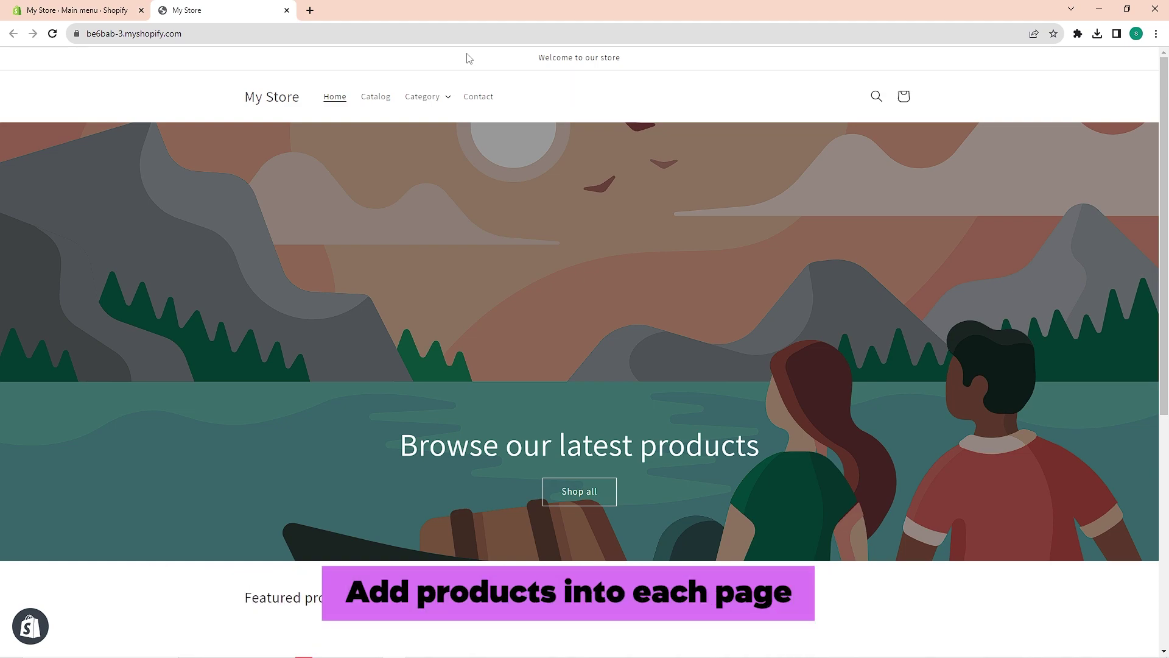
click(76, 10)
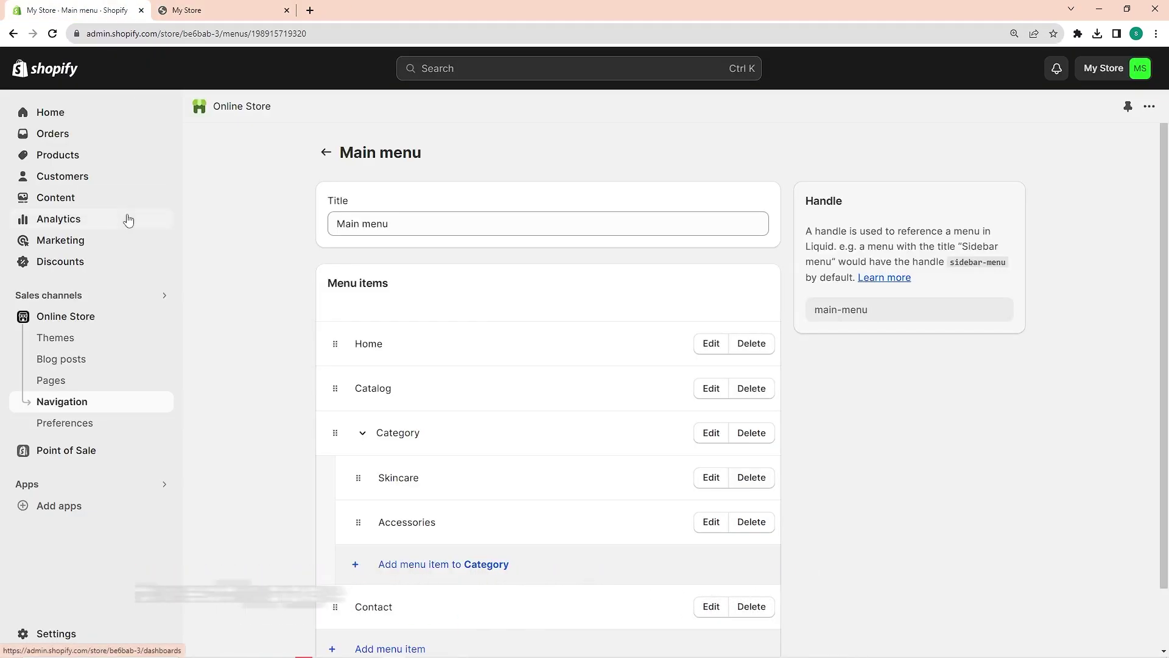
Step: Customize the Dawn theme and navigate the preview to the Skincare page via Category
click(66, 344)
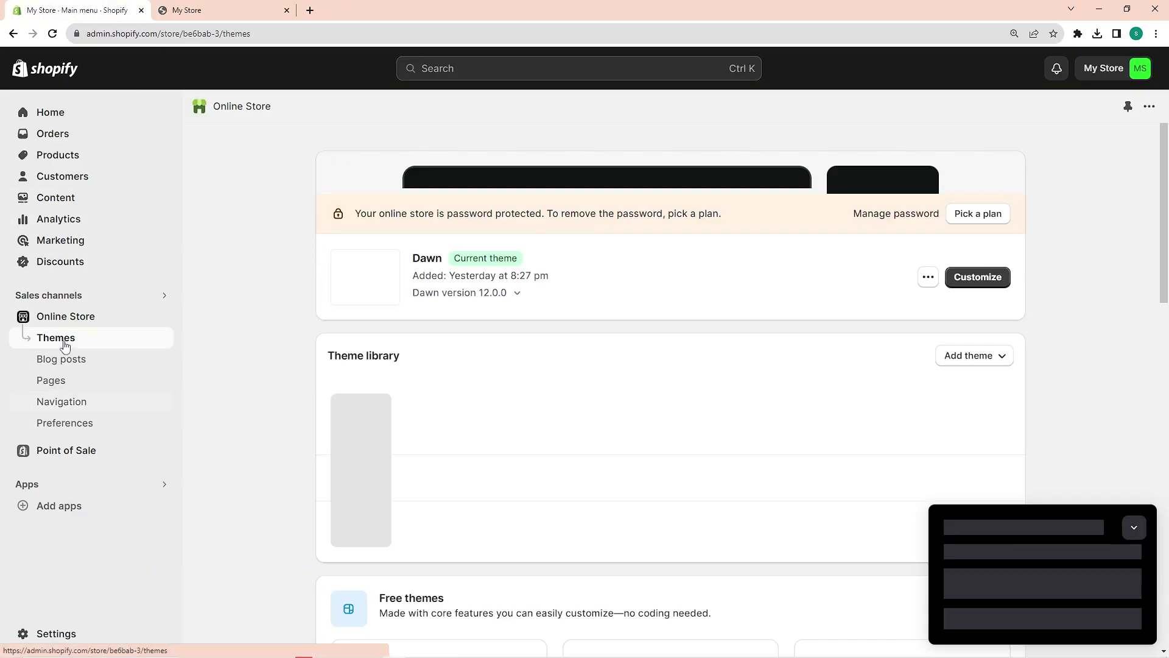
scroll(711, 379, down, 1)
click(962, 387)
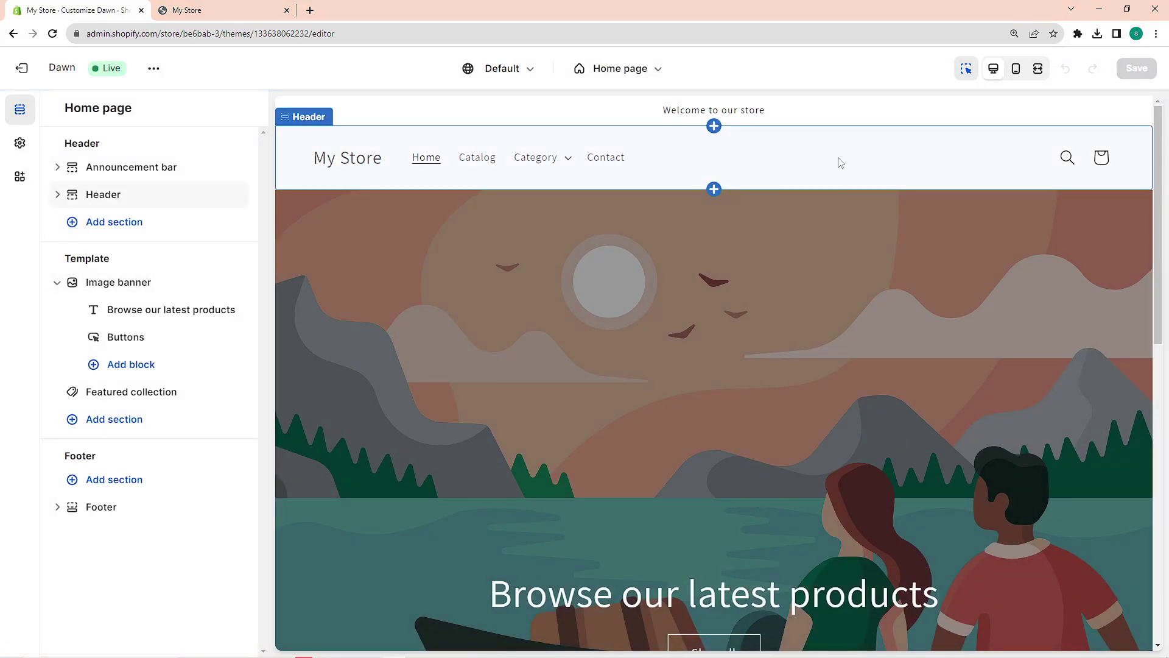
click(554, 162)
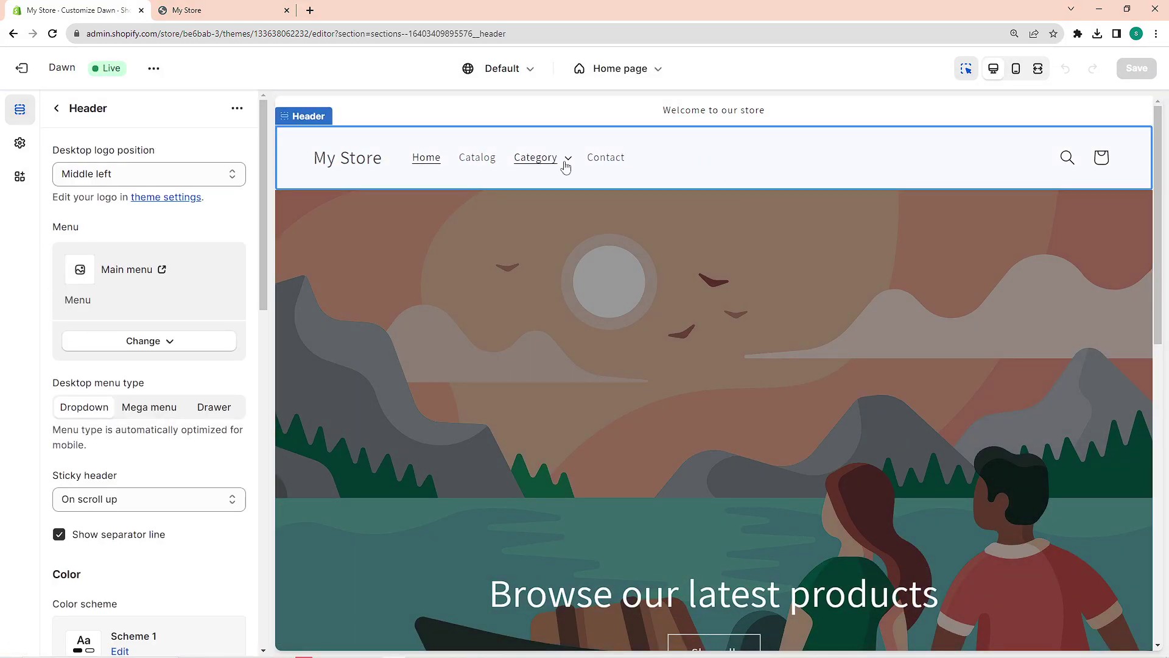
click(567, 167)
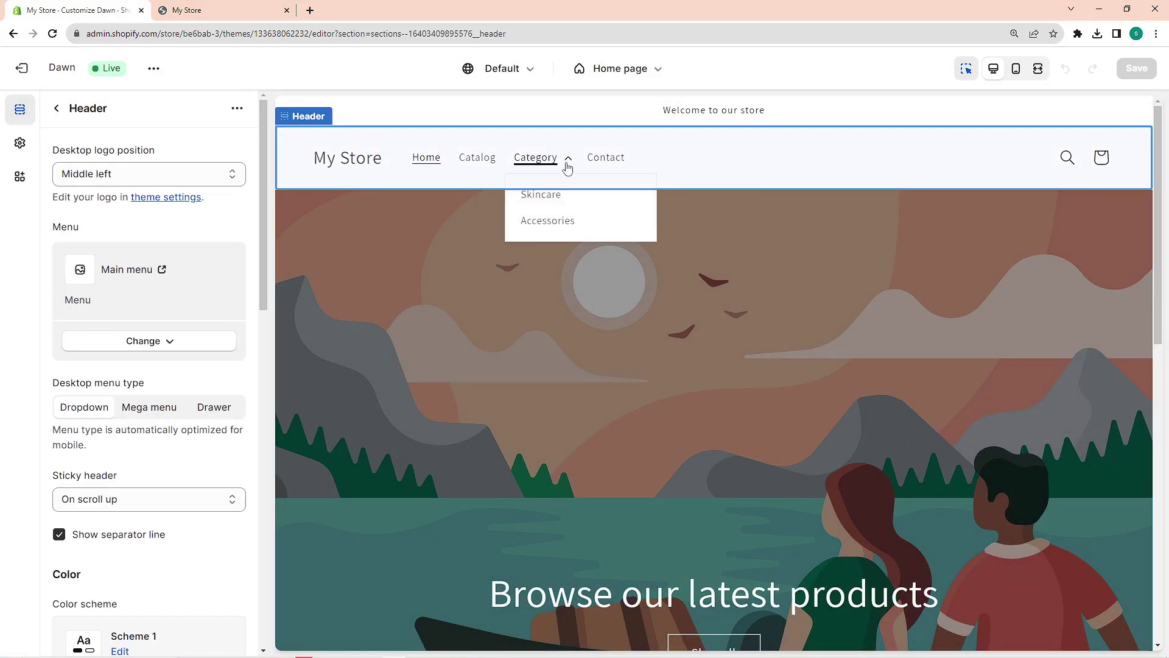
click(551, 197)
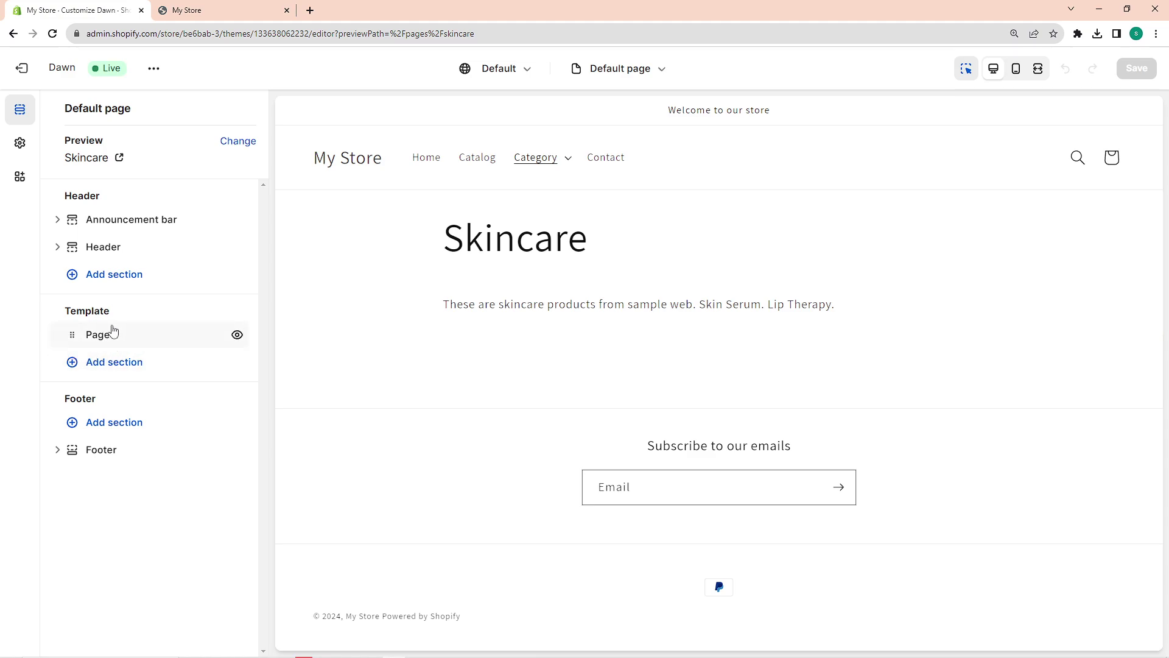
Step: Add a Featured collection section to the Skincare page template below the page content
click(139, 364)
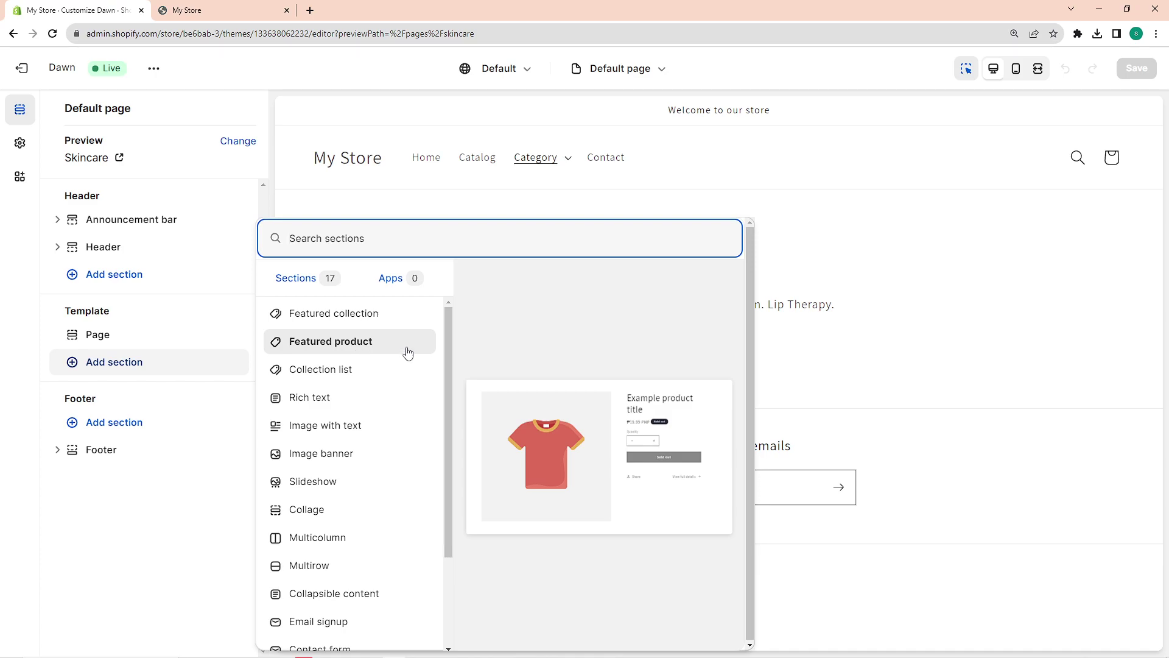
click(405, 313)
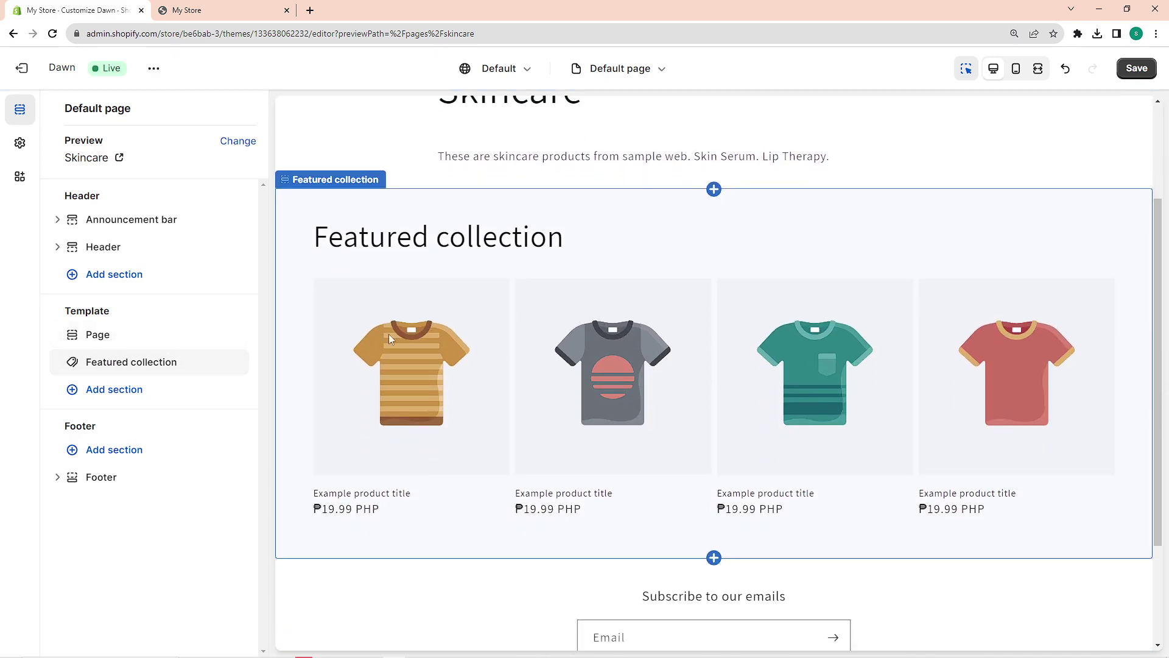
click(388, 420)
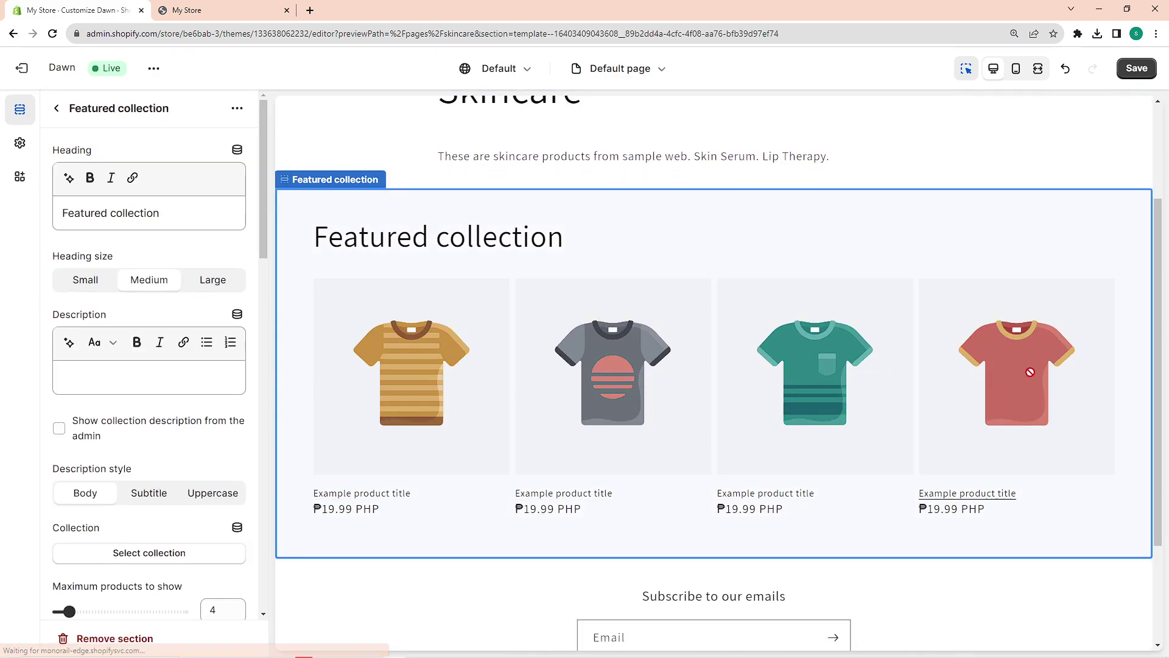
click(948, 615)
scroll(948, 606, up, 5)
scroll(910, 557, down, 1)
scroll(741, 478, down, 3)
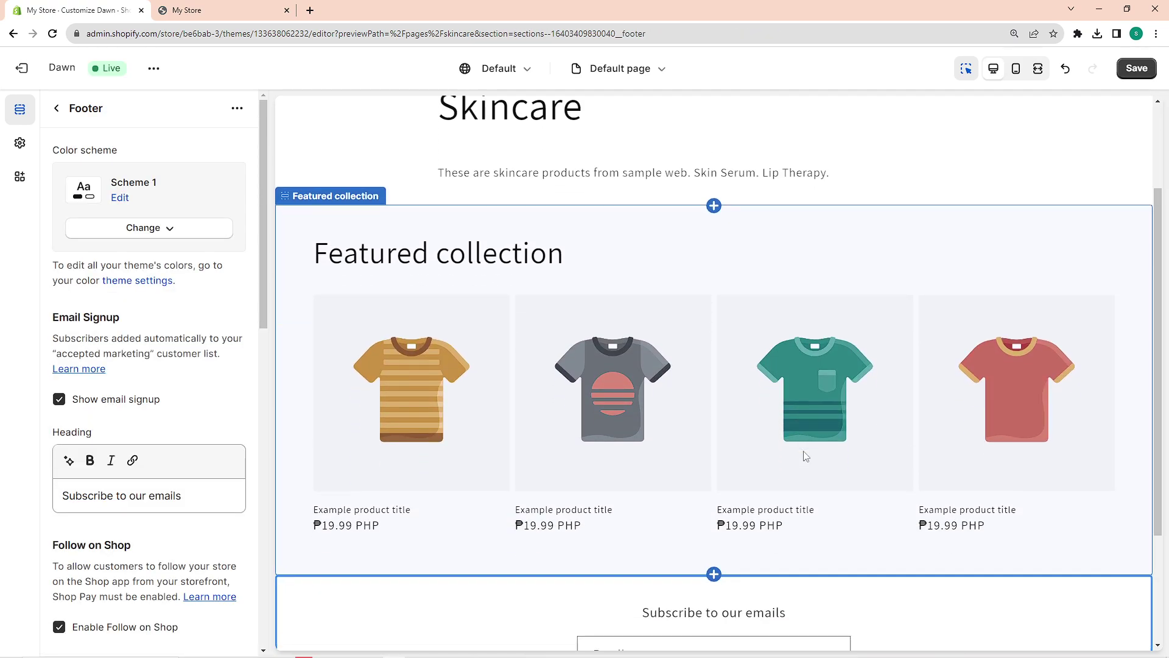
scroll(555, 407, down, 1)
scroll(600, 379, up, 5)
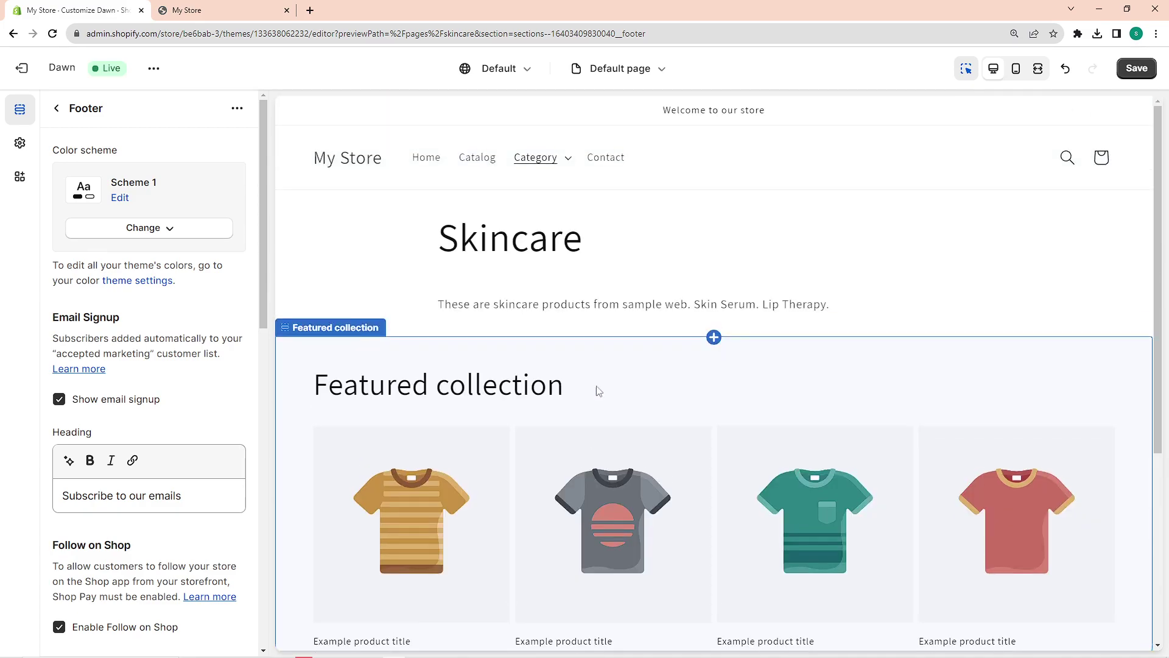
click(723, 272)
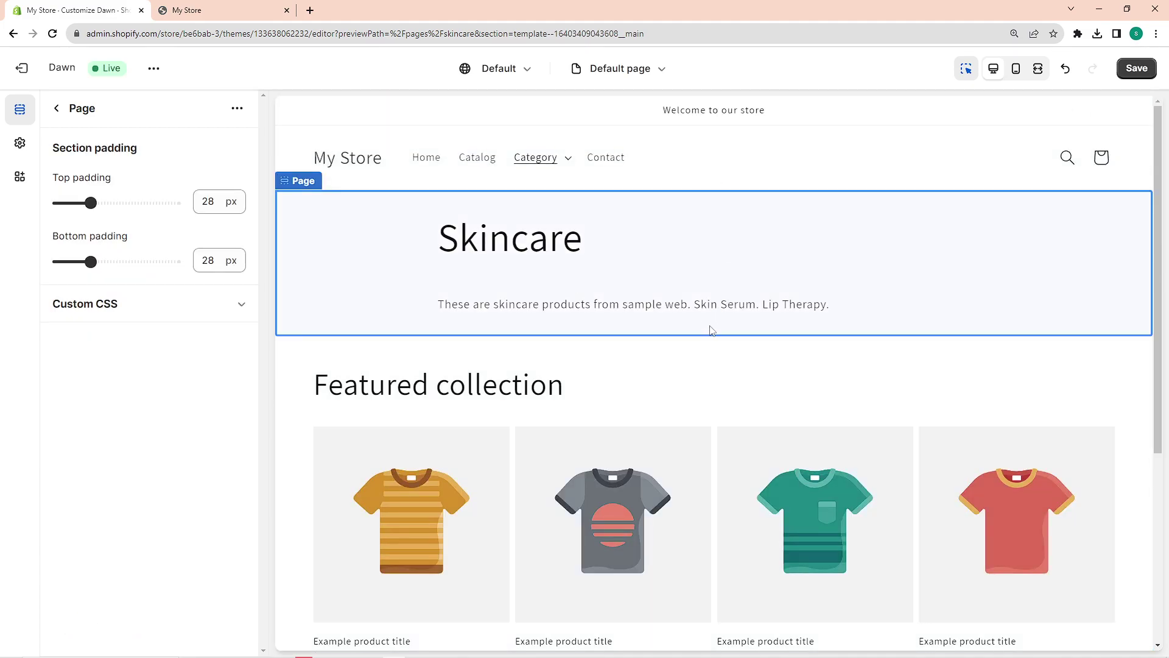
click(56, 109)
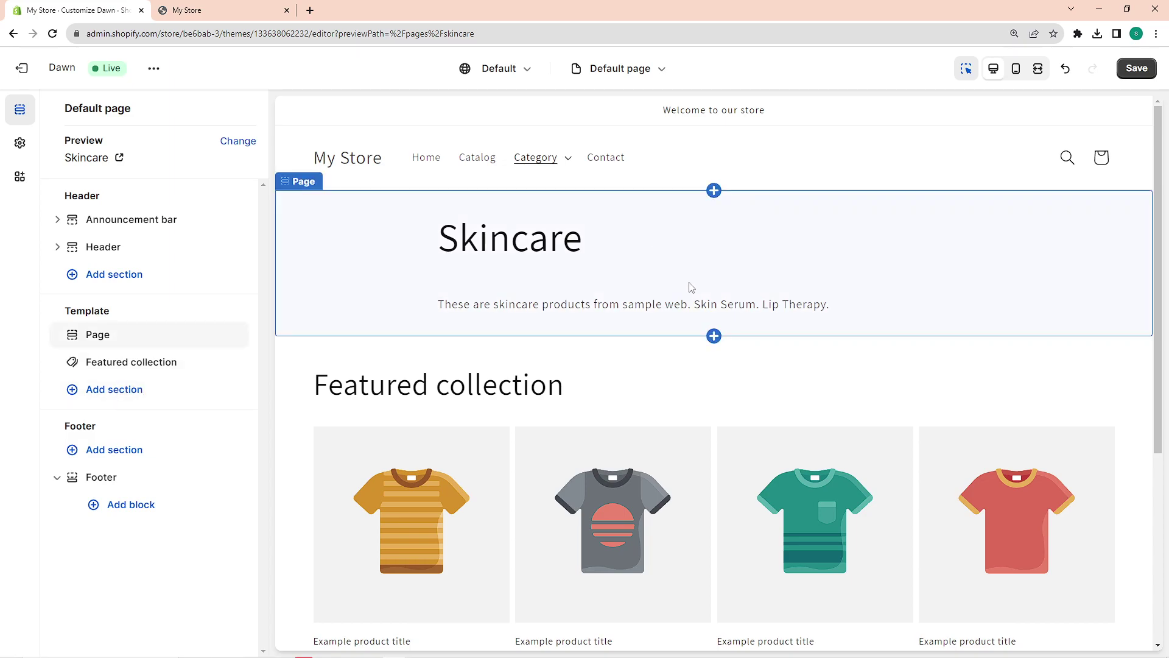
Step: Add a Featured product section showing Lip Therapy to the Skincare page template
scroll(691, 287, down, 5)
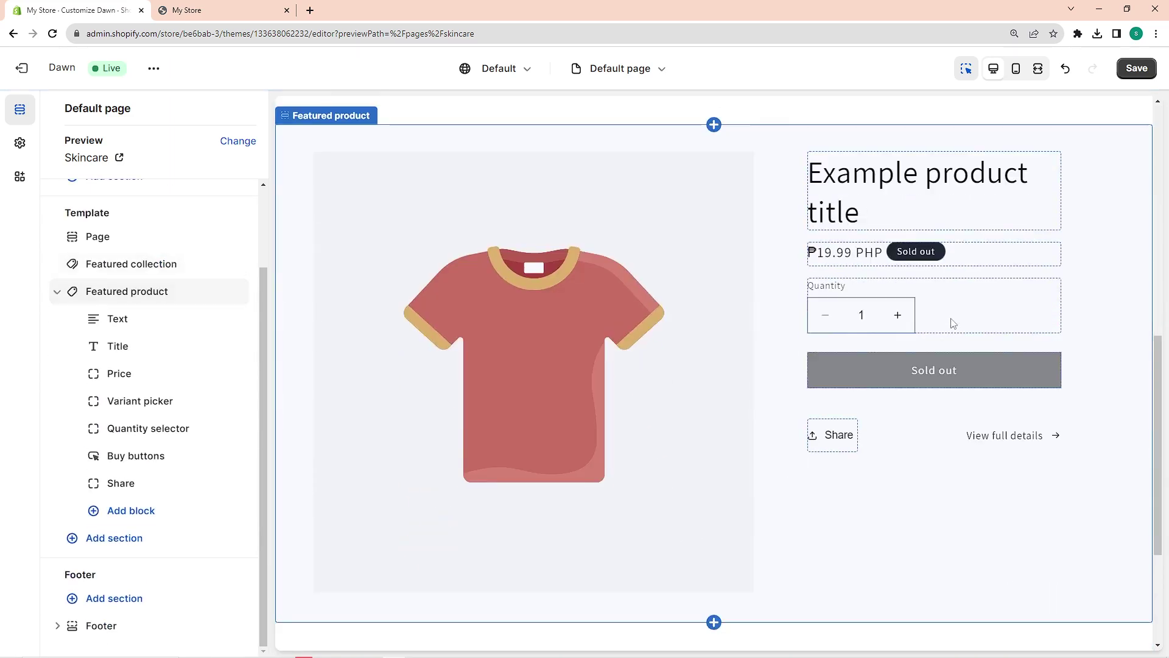
click(1023, 441)
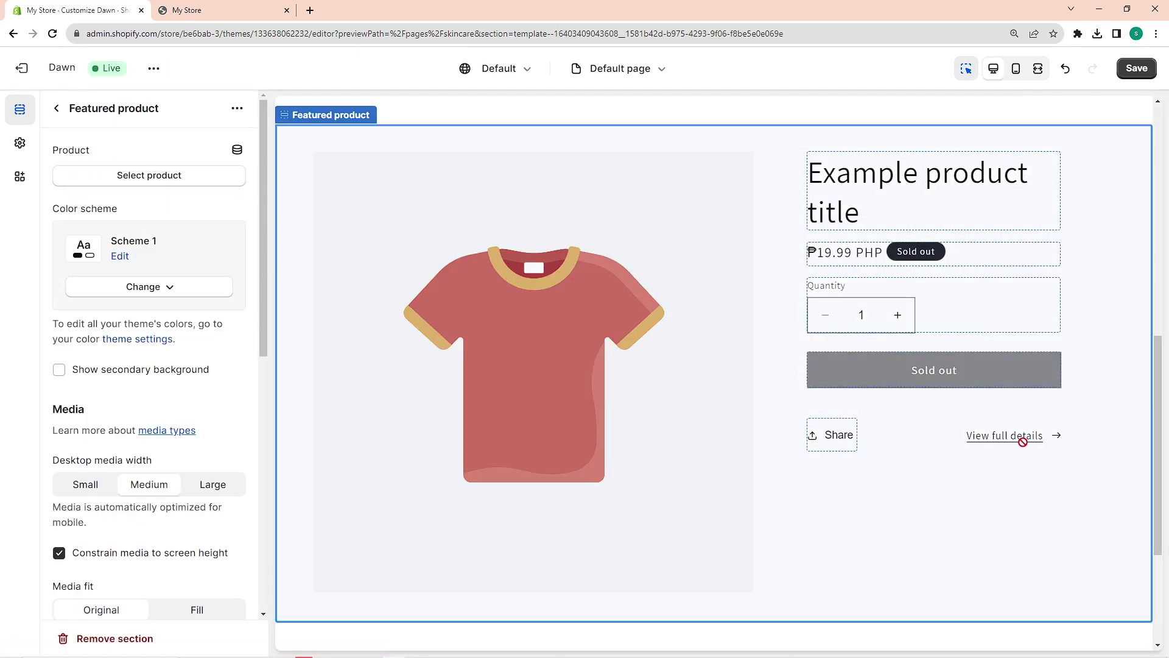
scroll(520, 356, up, 1)
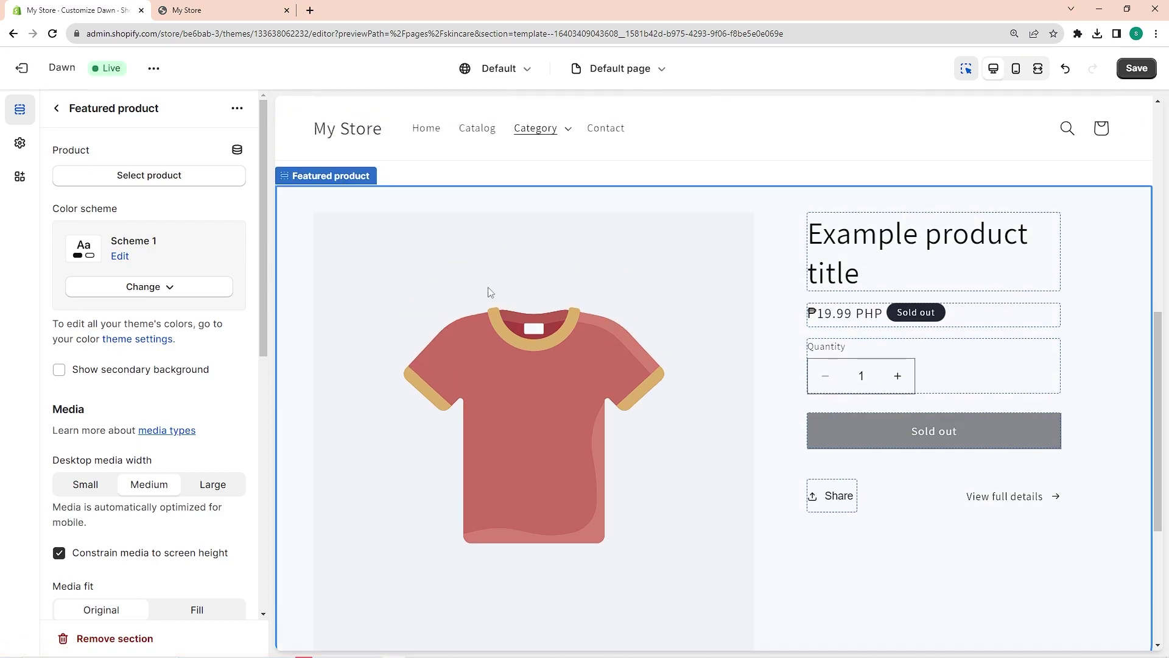
click(160, 176)
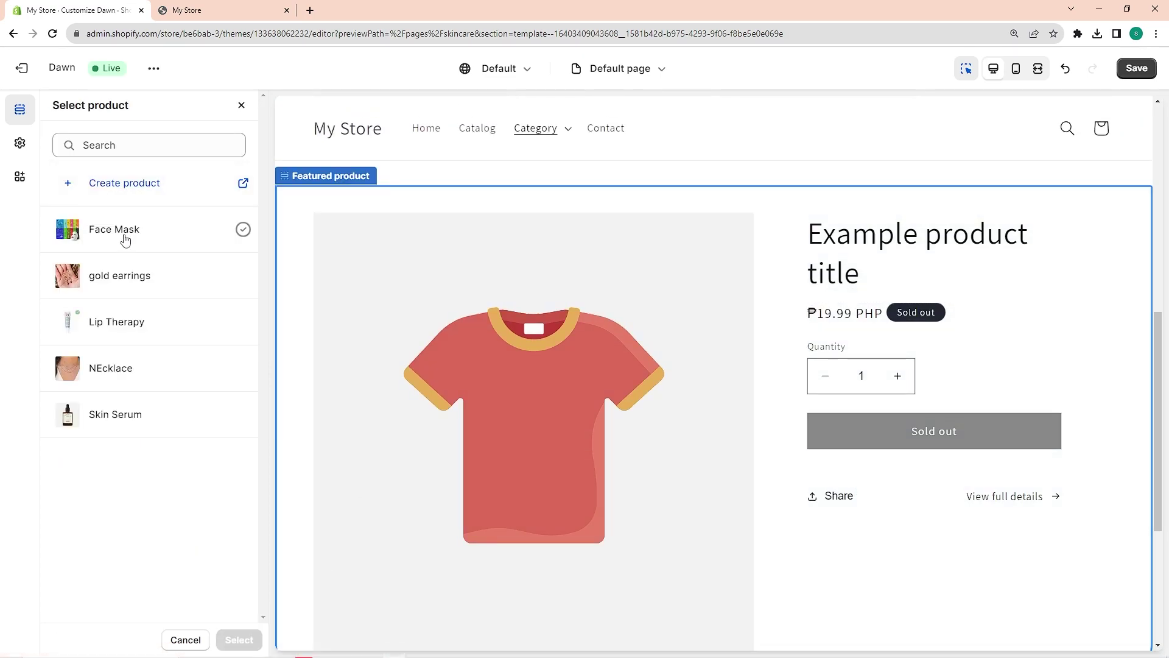
click(145, 335)
scroll(666, 470, down, 5)
click(718, 352)
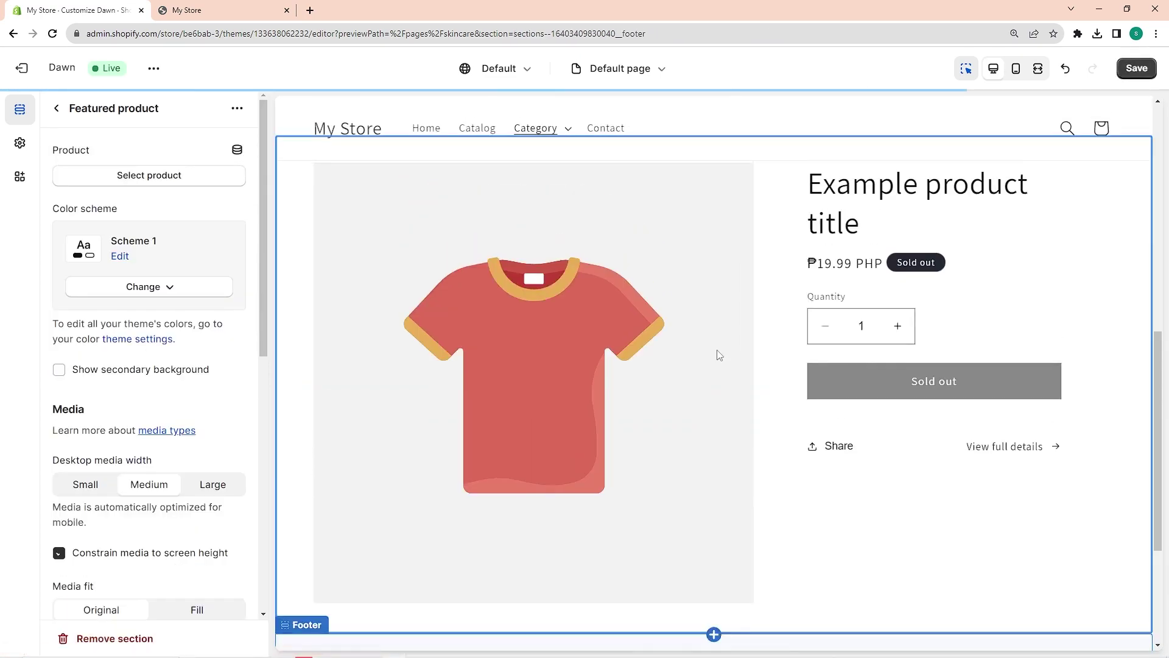
click(55, 108)
scroll(710, 282, down, 1)
click(700, 268)
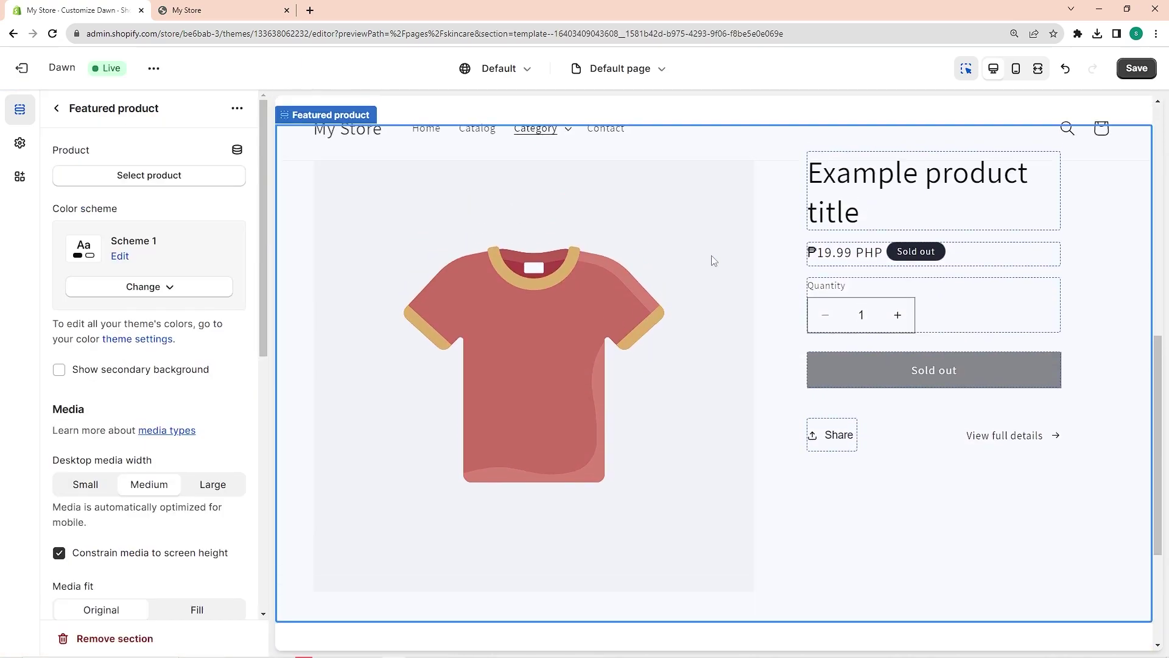
click(154, 182)
click(97, 318)
click(491, 374)
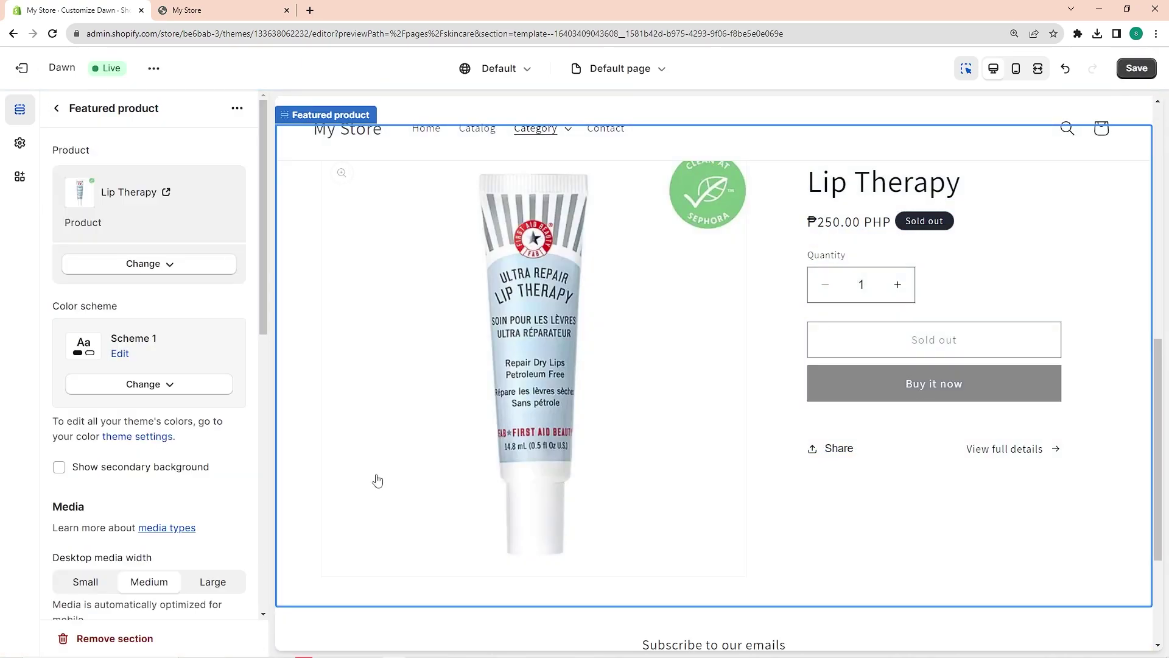
click(56, 107)
Step: Add a second Featured product section for Skin Serum and save the Skincare page
click(58, 309)
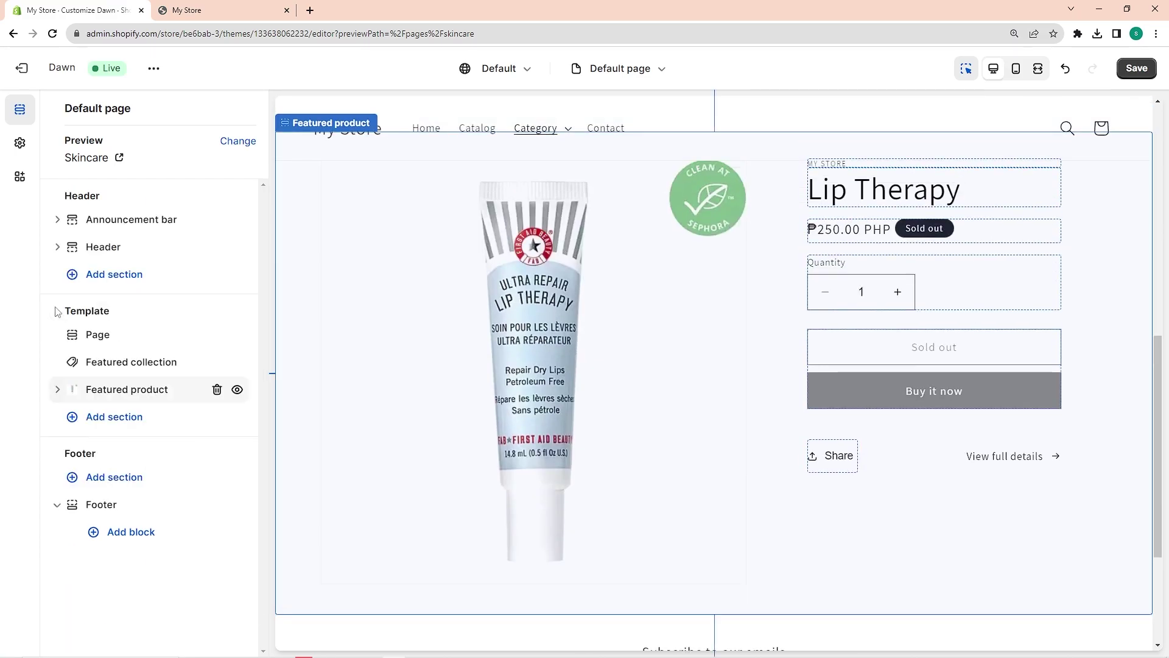
click(81, 416)
click(305, 339)
click(545, 352)
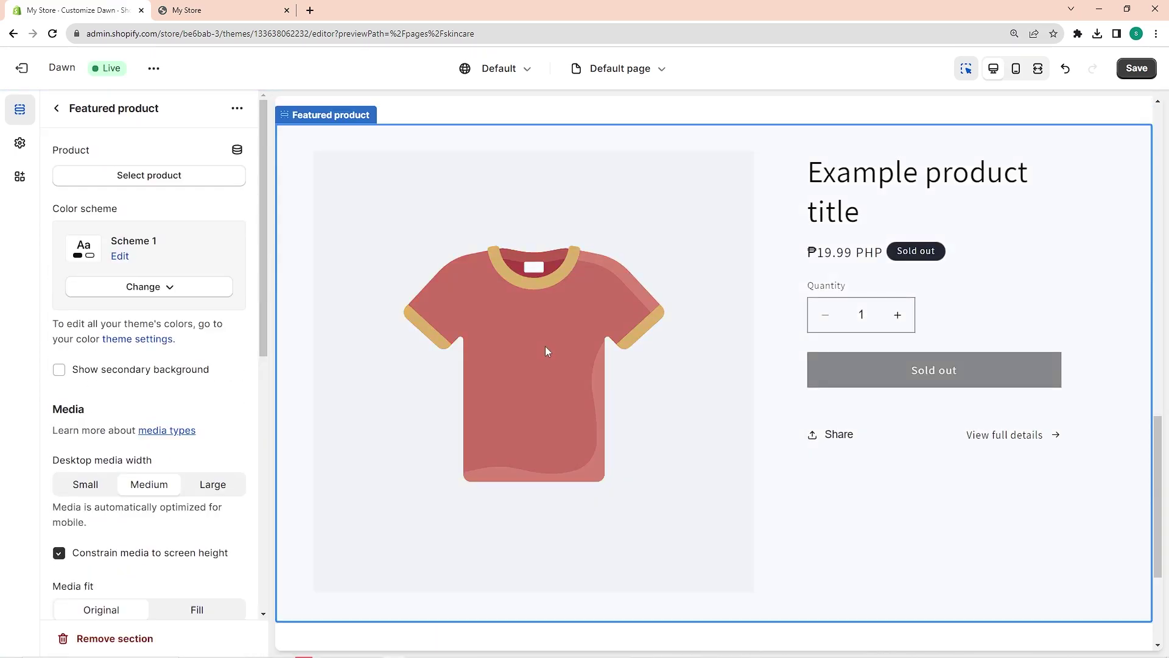
click(152, 173)
click(116, 412)
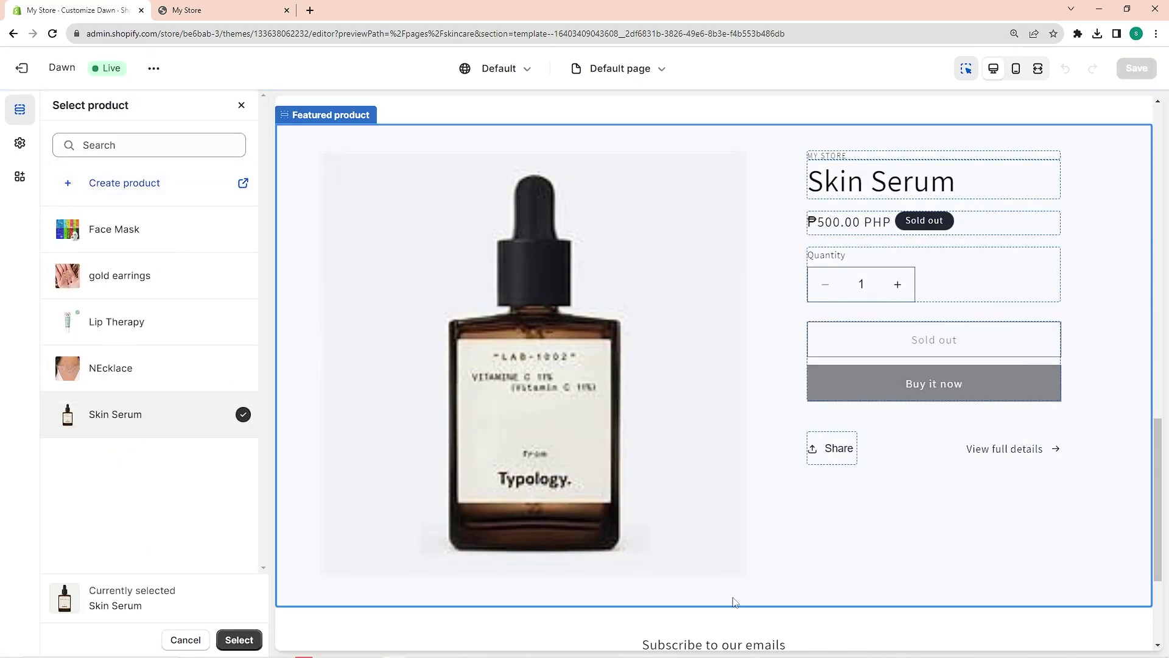
click(739, 609)
click(774, 425)
click(152, 174)
click(116, 413)
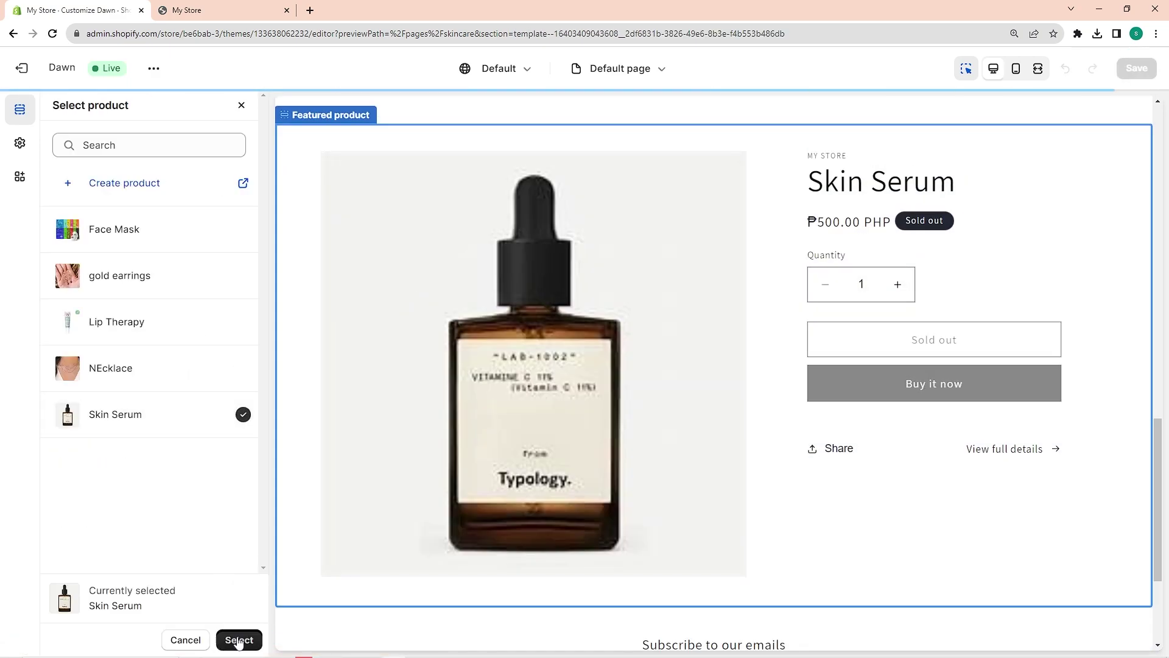
click(237, 637)
click(1136, 70)
scroll(1103, 184, up, 15)
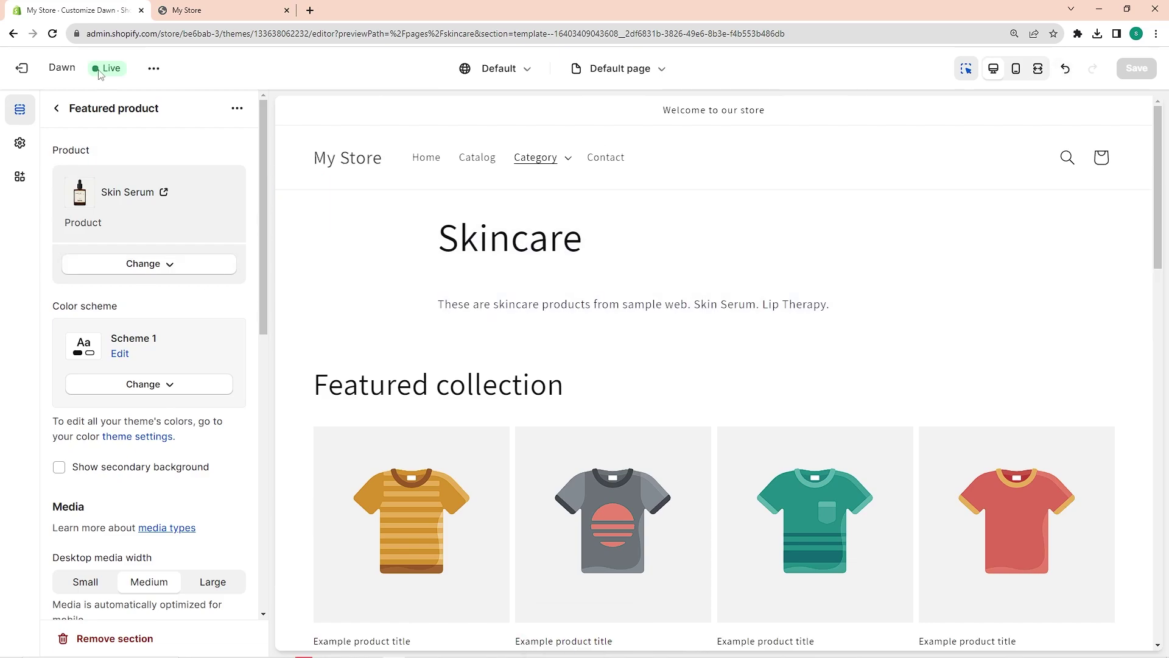
Step: View the live store, go to Category > Skincare, and scroll through its featured sections
click(156, 75)
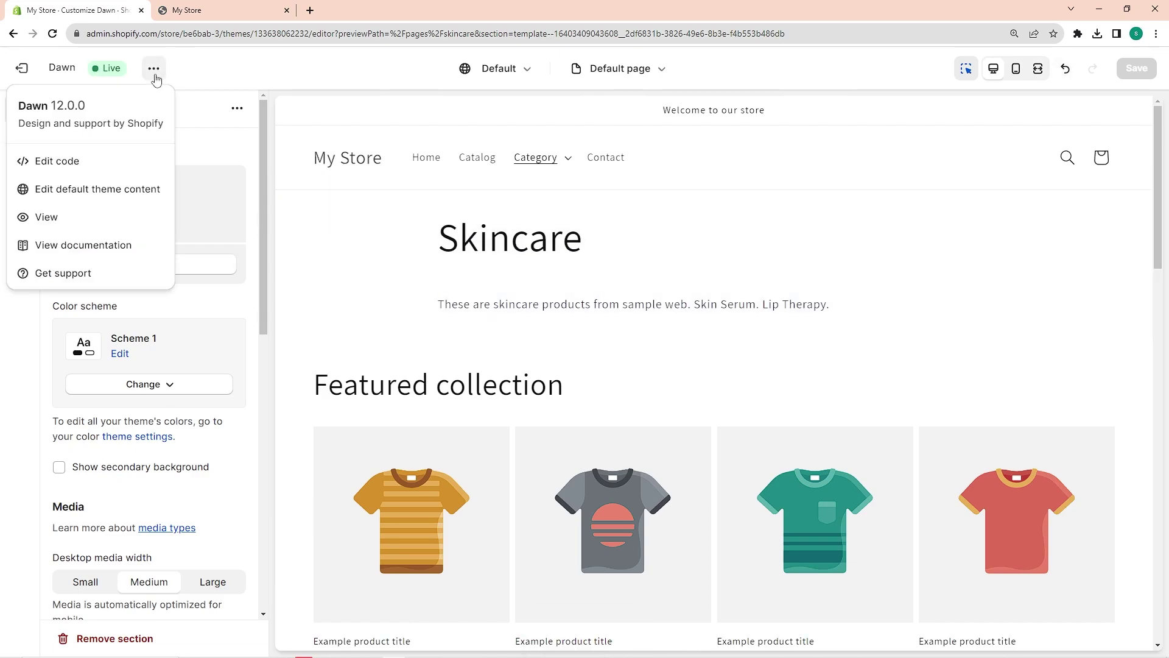
click(104, 218)
click(422, 96)
click(429, 128)
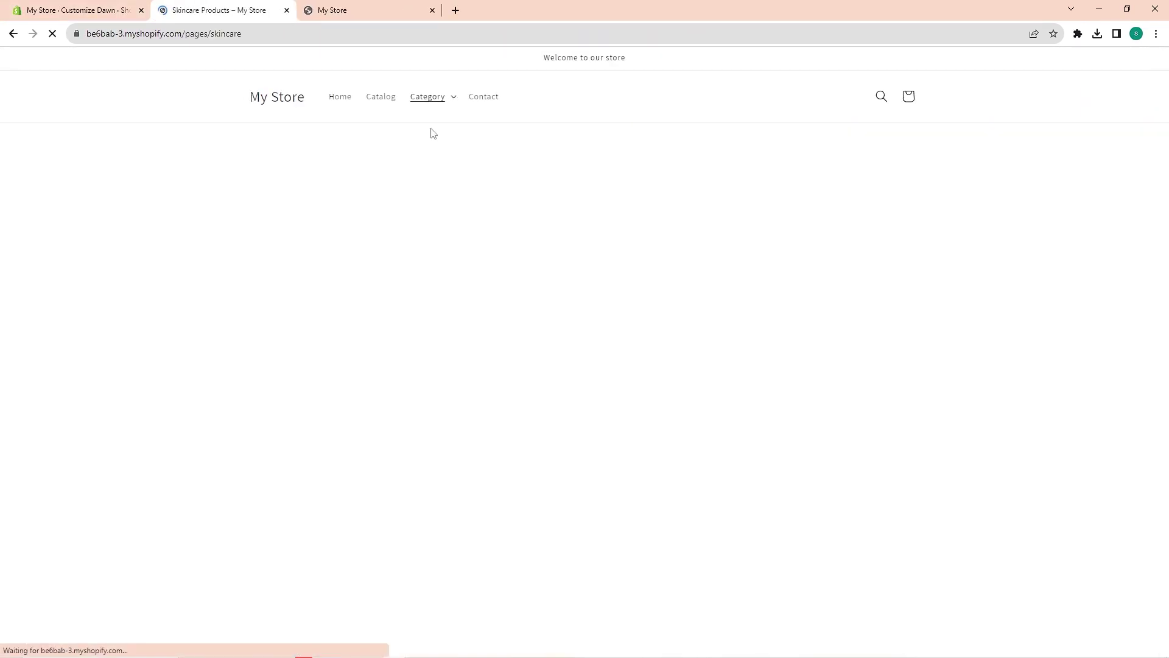
scroll(747, 396, down, 6)
scroll(748, 395, down, 8)
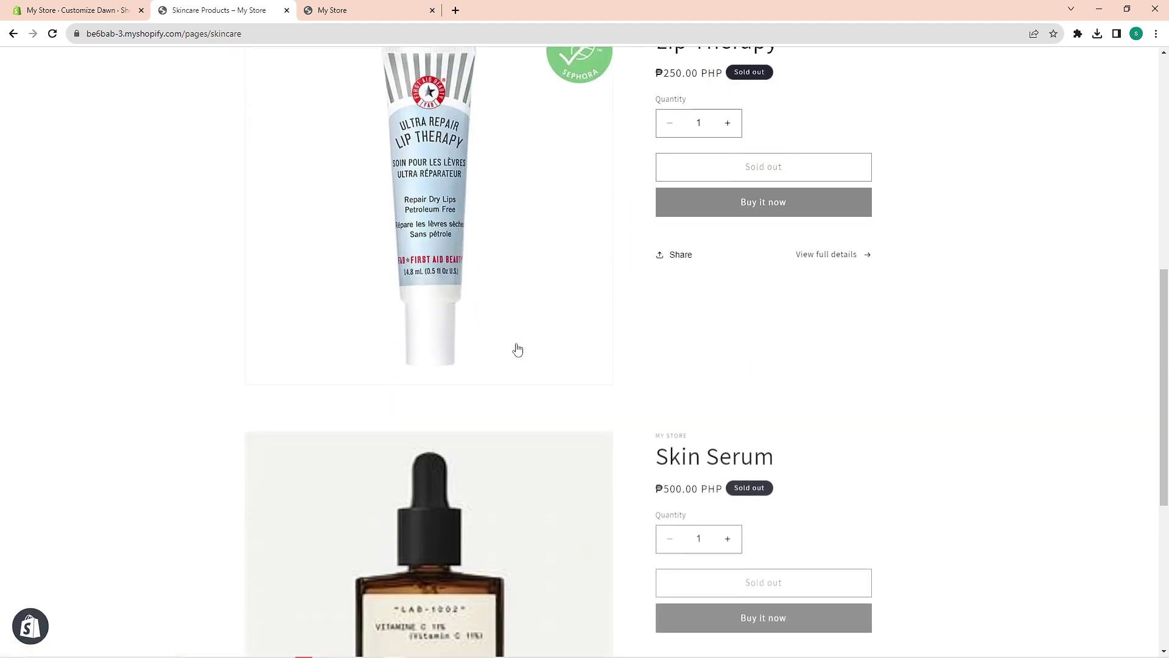
scroll(726, 365, up, 14)
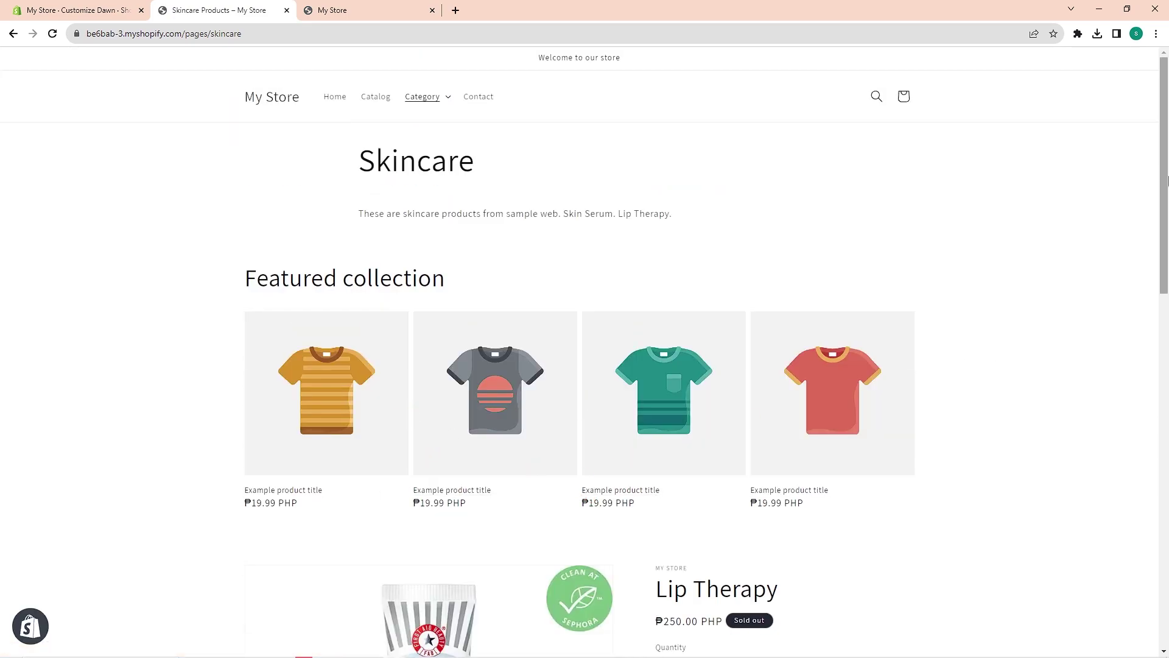